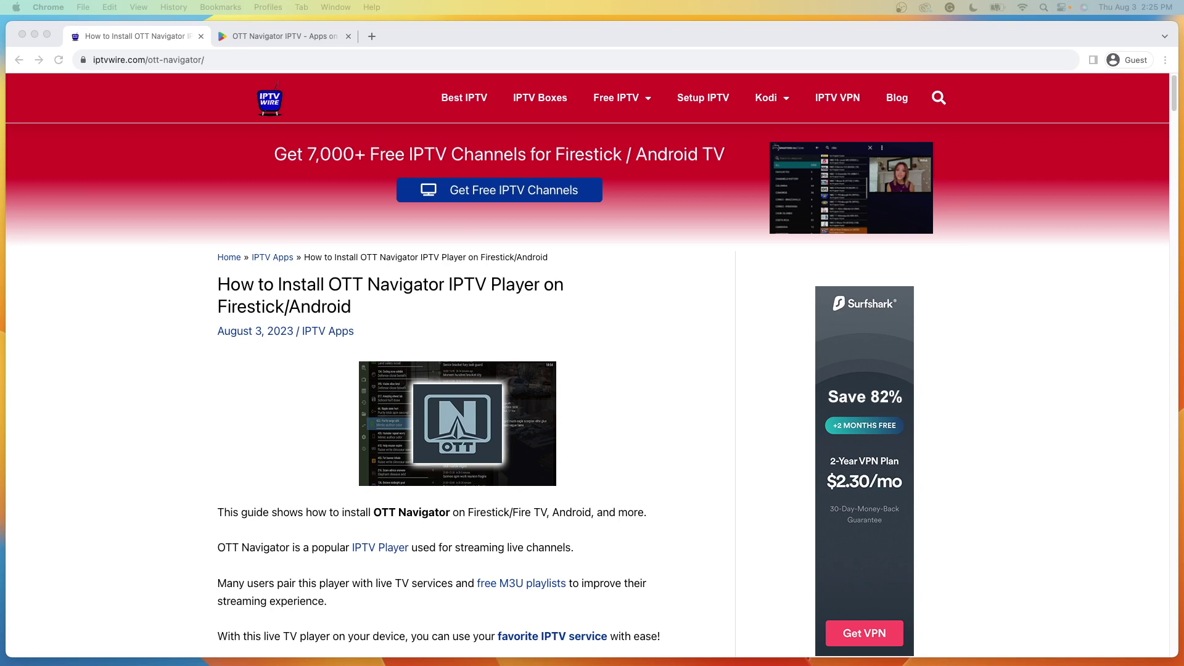
Look through the OTT Navigator installation guide for Firestick/Android down to the app launch instructions
click(1065, 283)
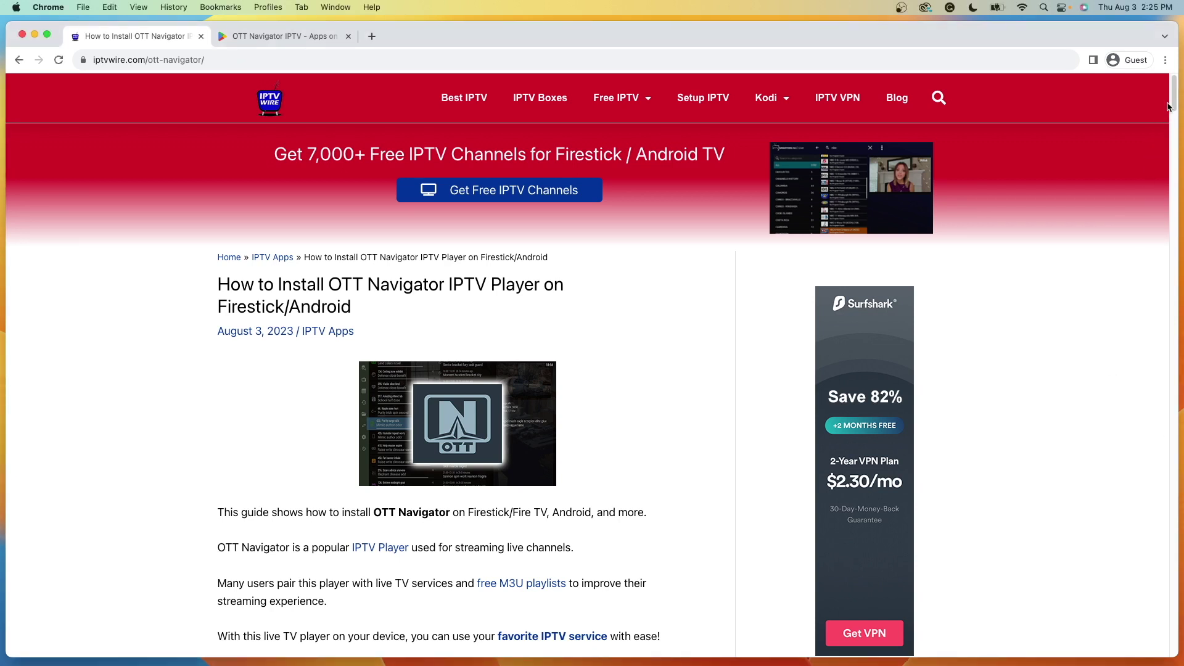
scroll(1174, 101, down, 3)
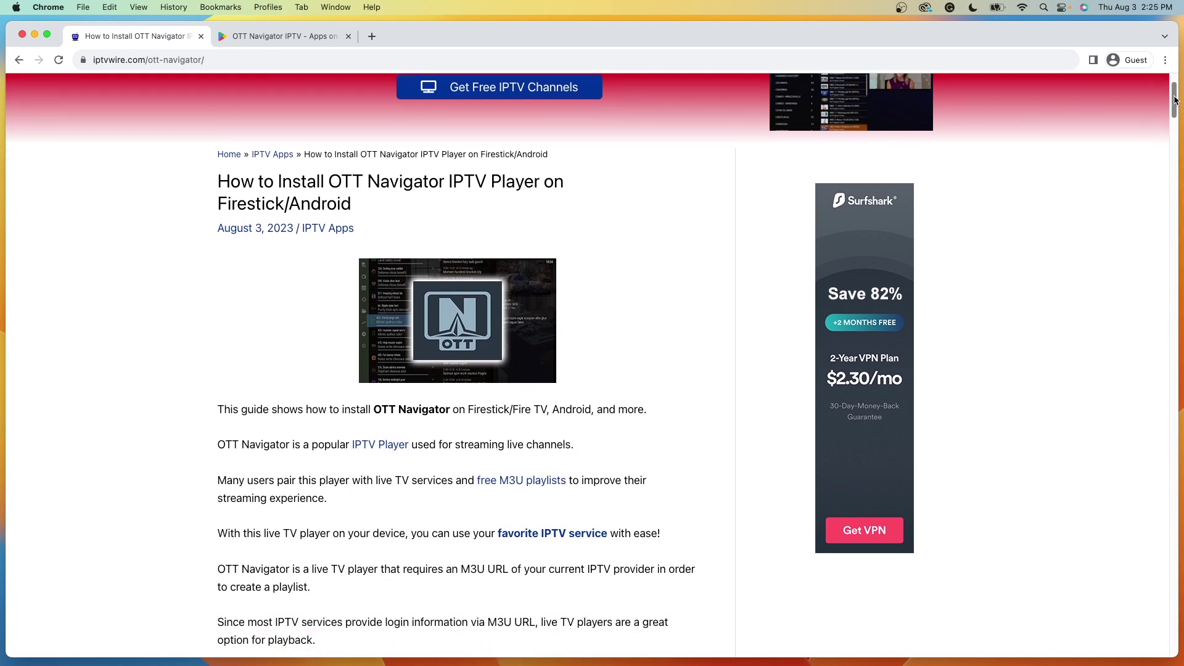
drag(1174, 101, 1174, 448)
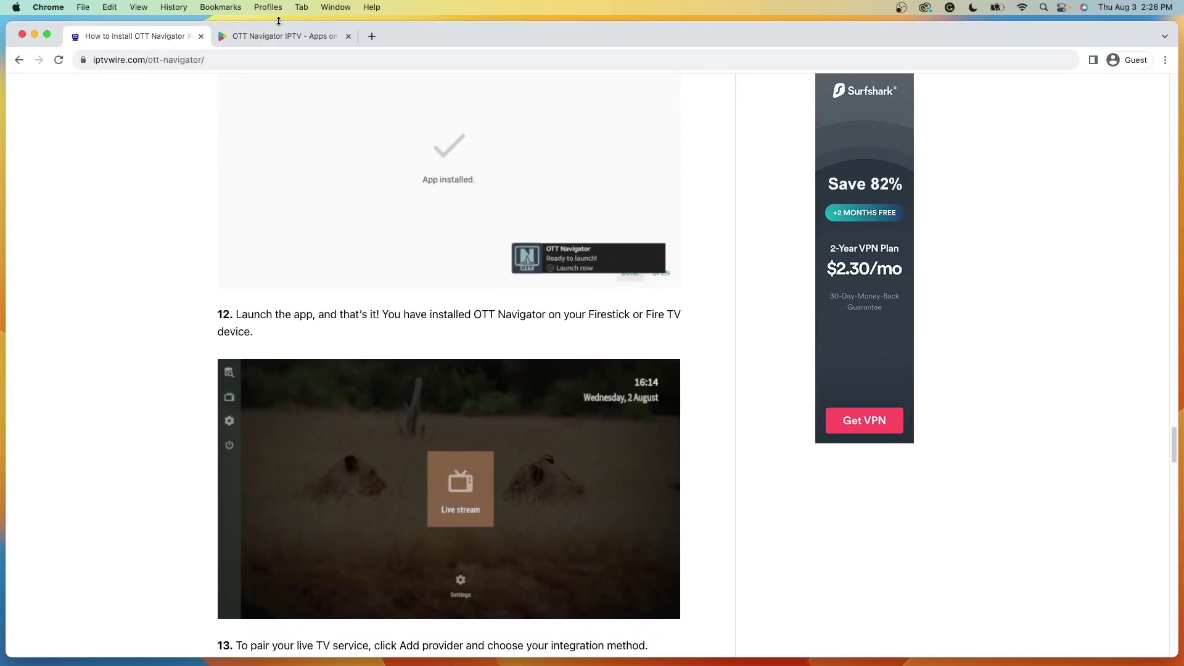
View the OTT Navigator IPTV listing on Google Play
click(278, 42)
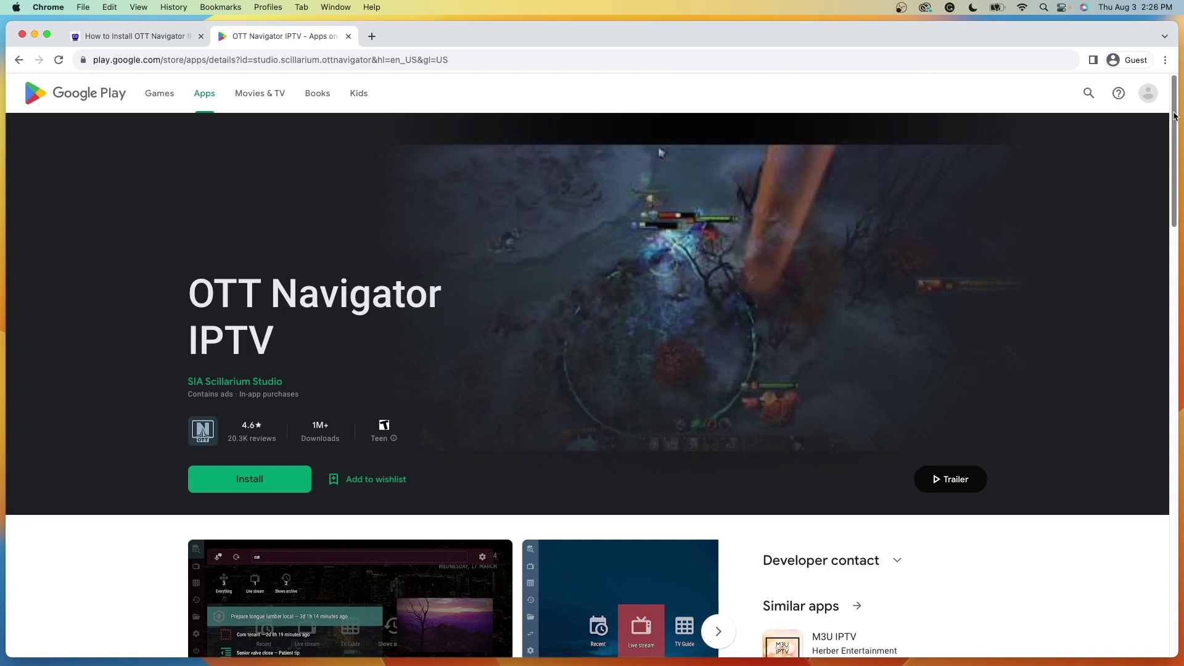
drag(1174, 116, 1158, 96)
drag(330, 435, 312, 426)
click(525, 330)
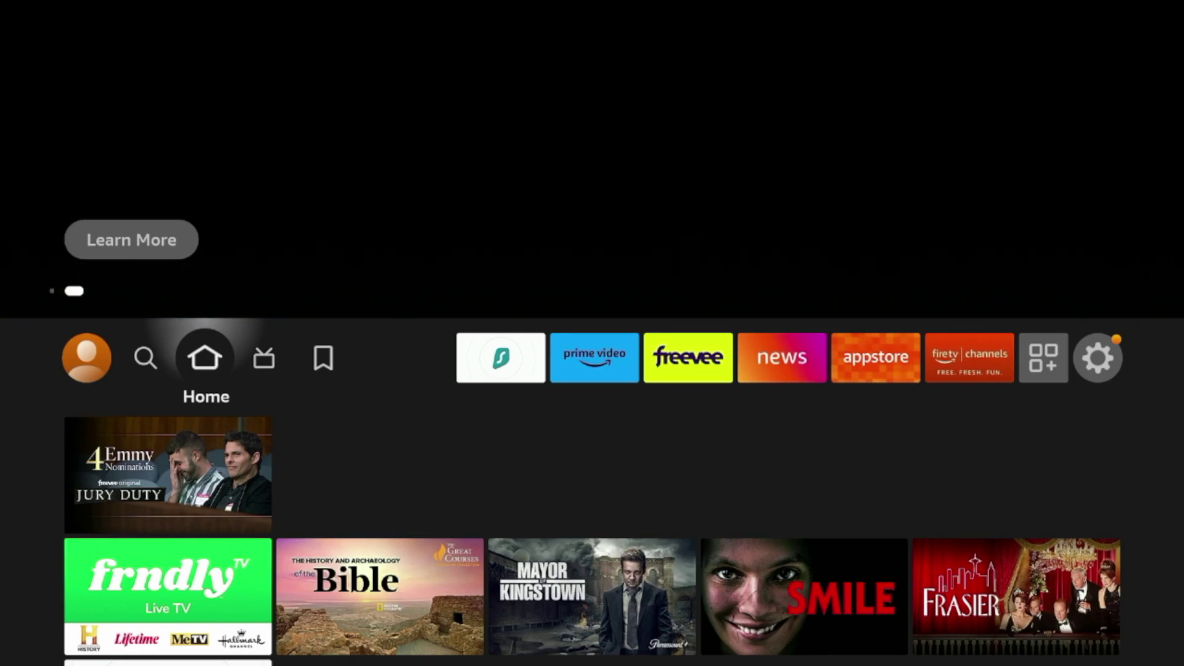
Search Fire TV for "Down" and choose the suggested term Downloader
key(Left)
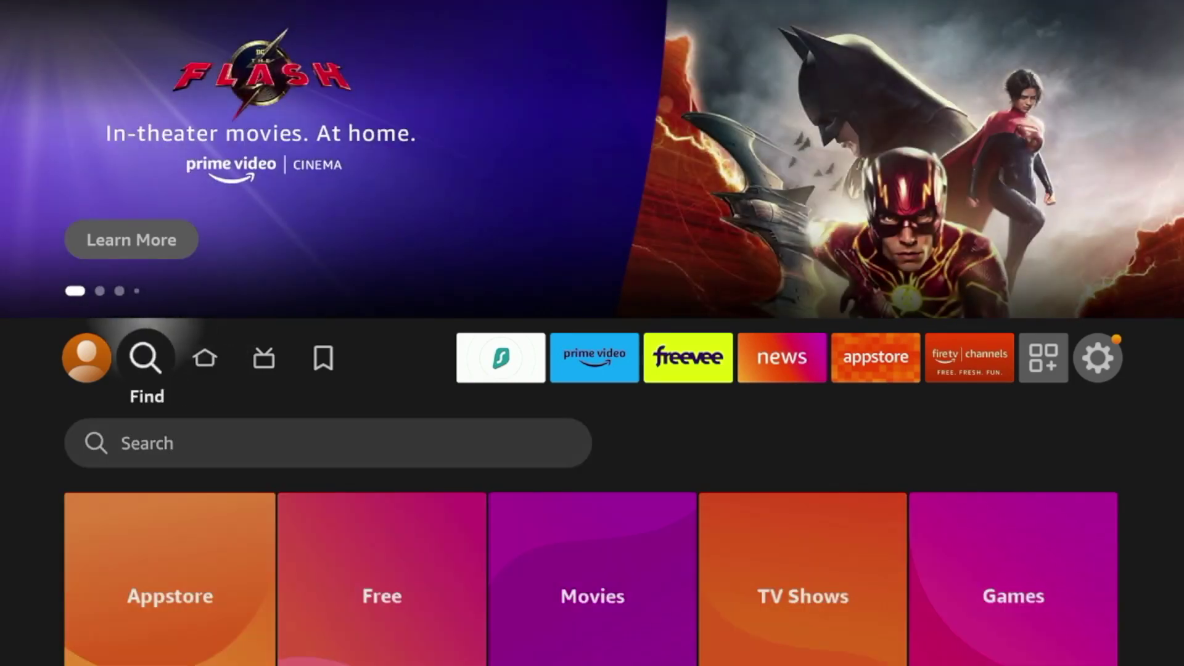
key(Down)
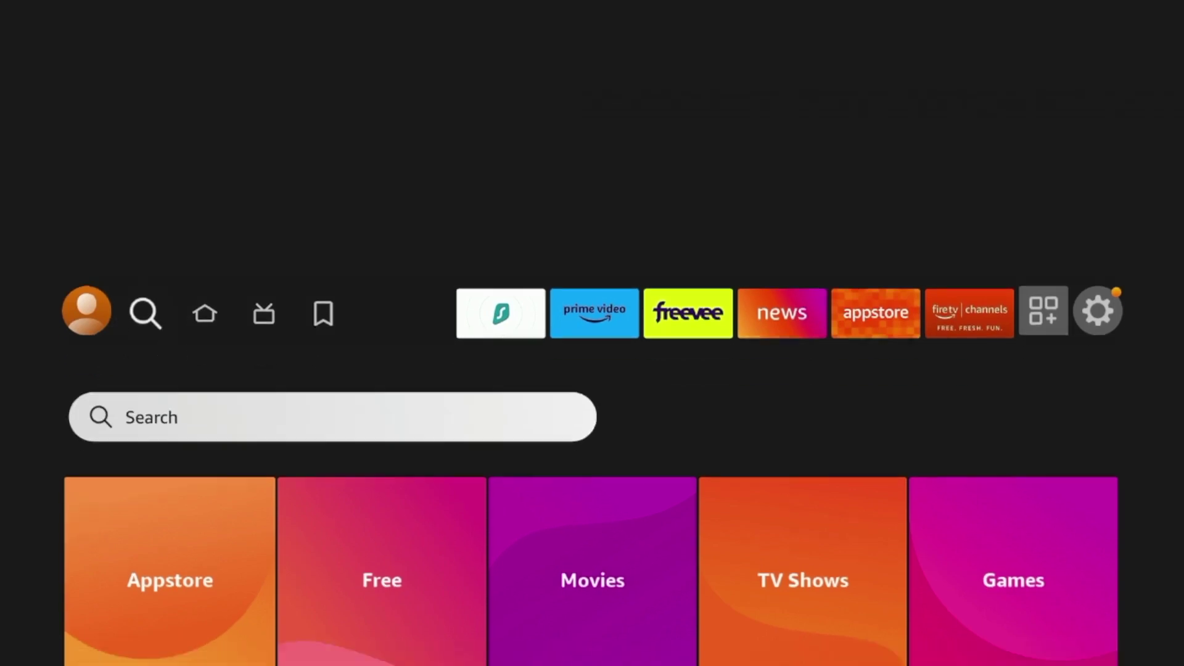
key(Return)
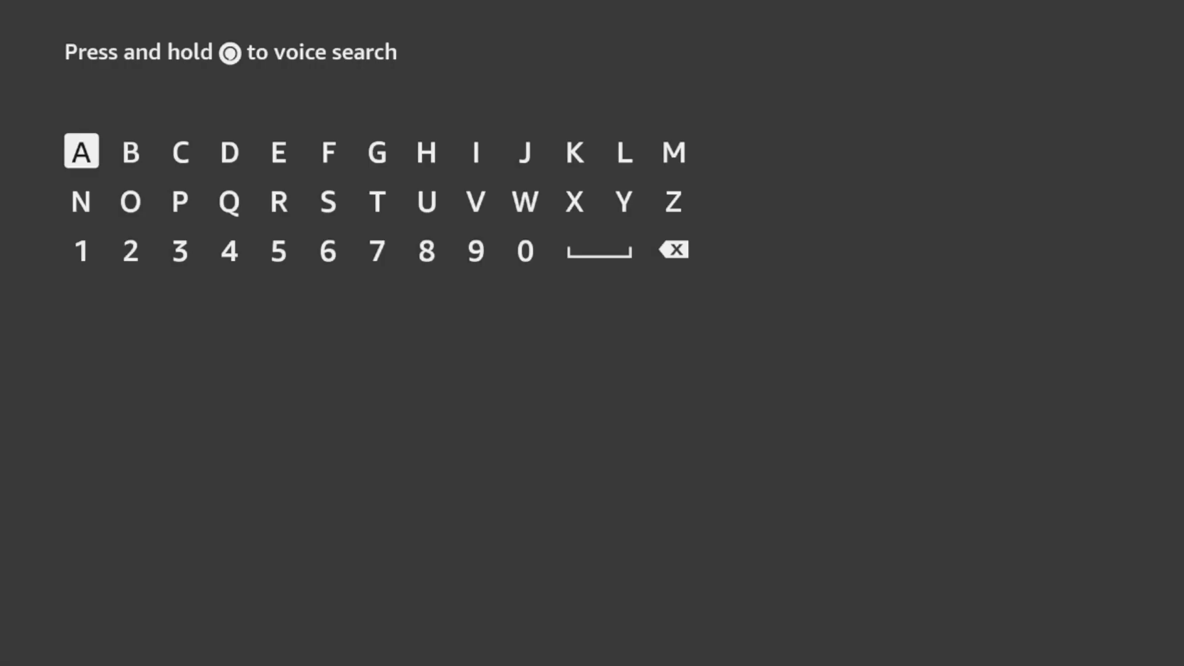
key(Right)
key(Right)
key(Right)
key(Return)
key(Down)
key(Left)
key(Return)
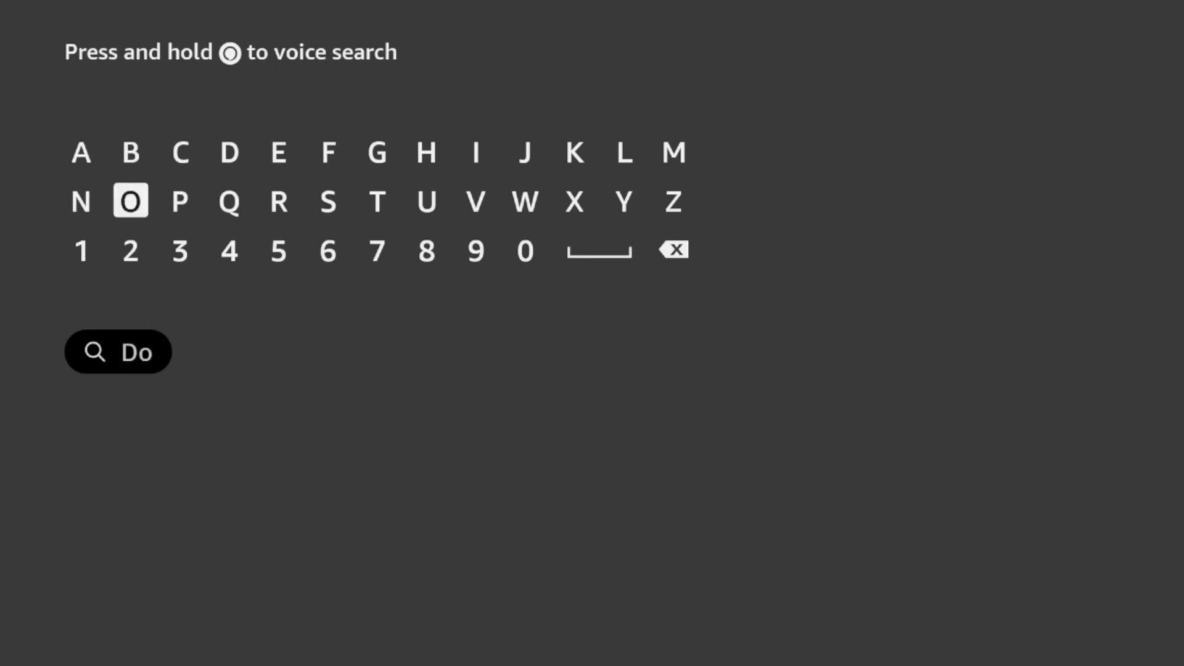
key(Right)
key(Right)
key(Right)
key(Right)
key(Right)
key(Right)
key(Right)
key(Right)
key(Return)
key(Left)
key(Left)
key(Left)
key(Left)
key(Left)
key(Left)
key(Left)
key(Left)
key(Left)
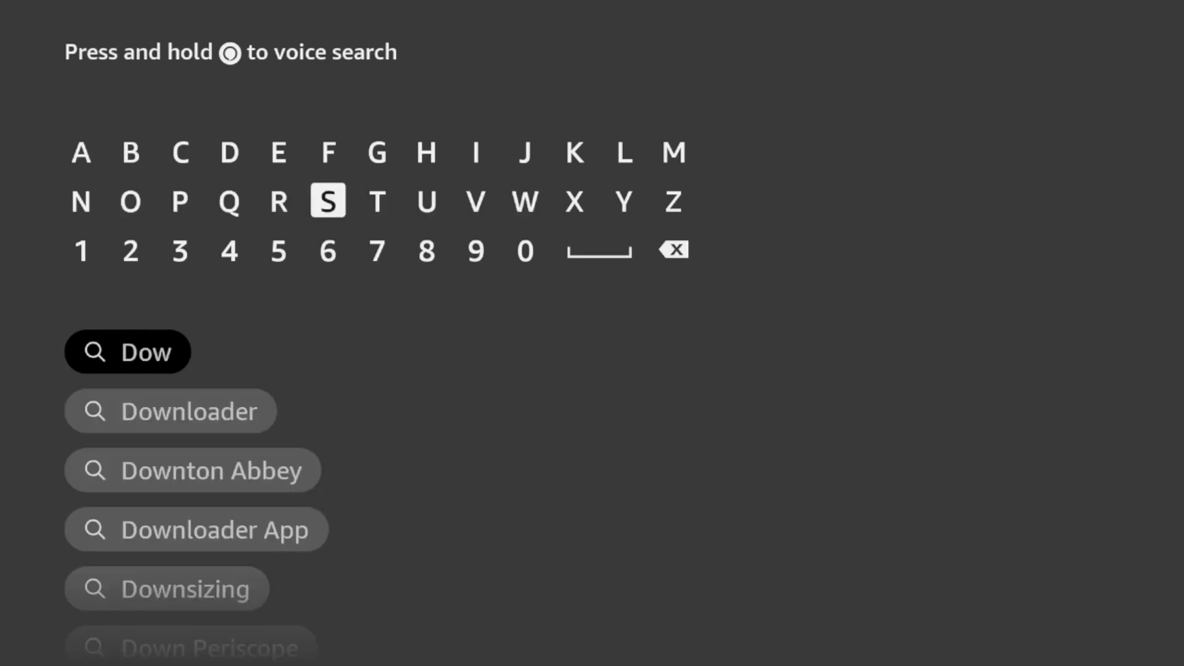
key(Return)
key(Down)
key(Down)
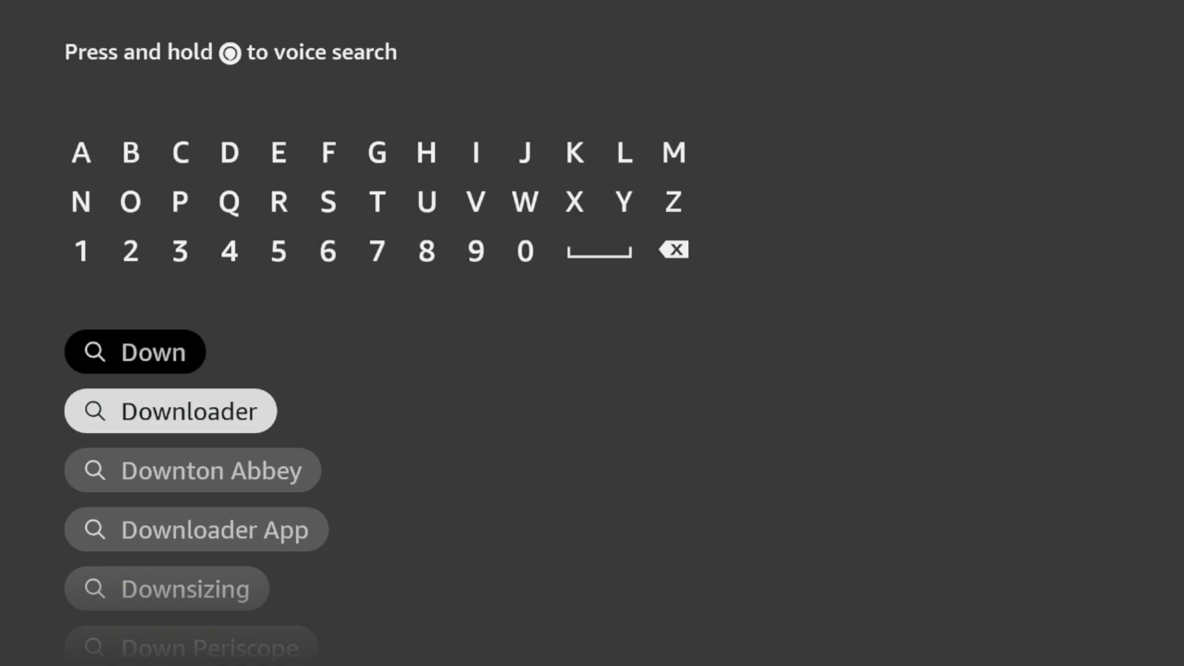
key(Return)
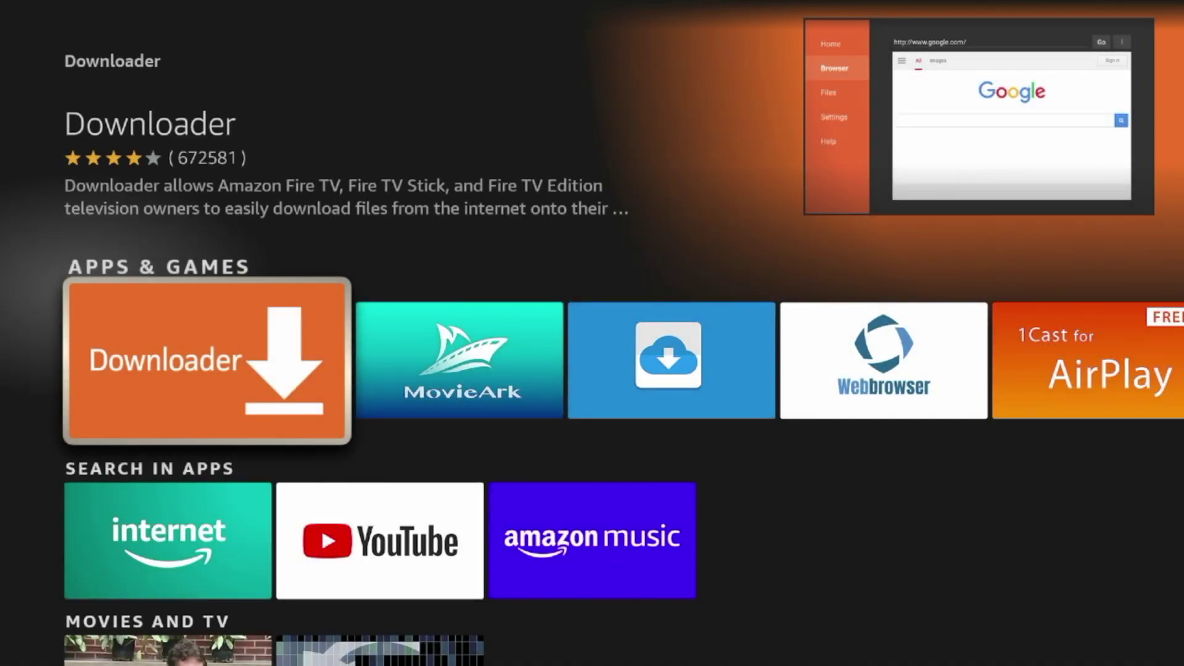
Download and install the Downloader app from its store page, and return to the home screen
key(Return)
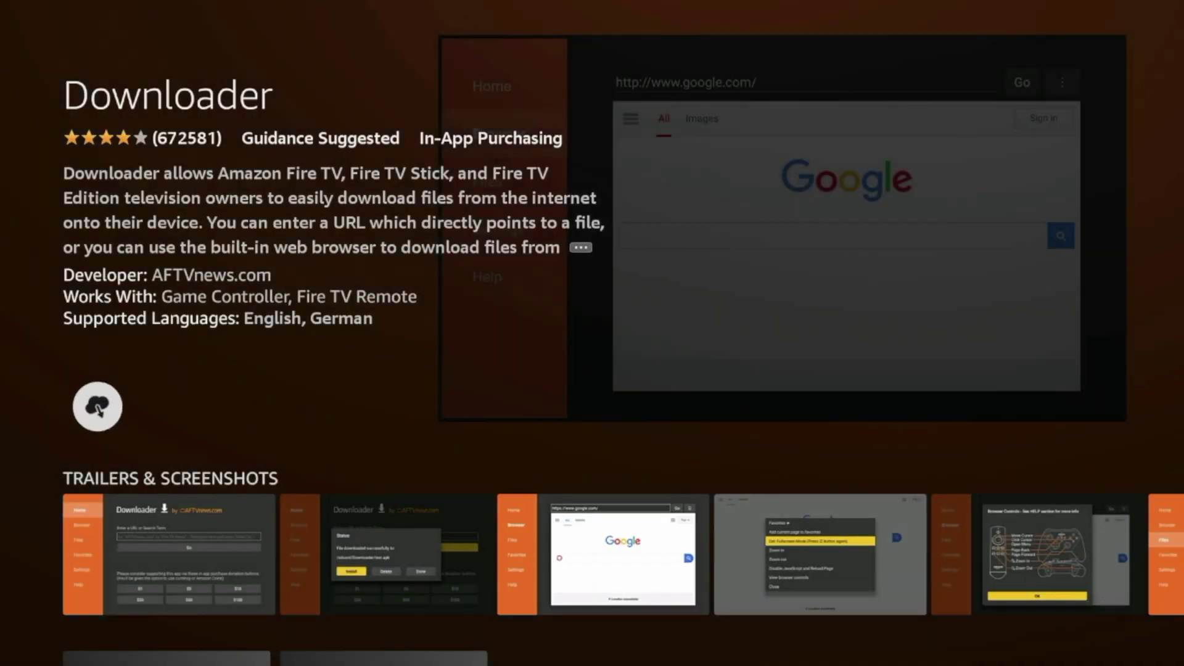
key(Return)
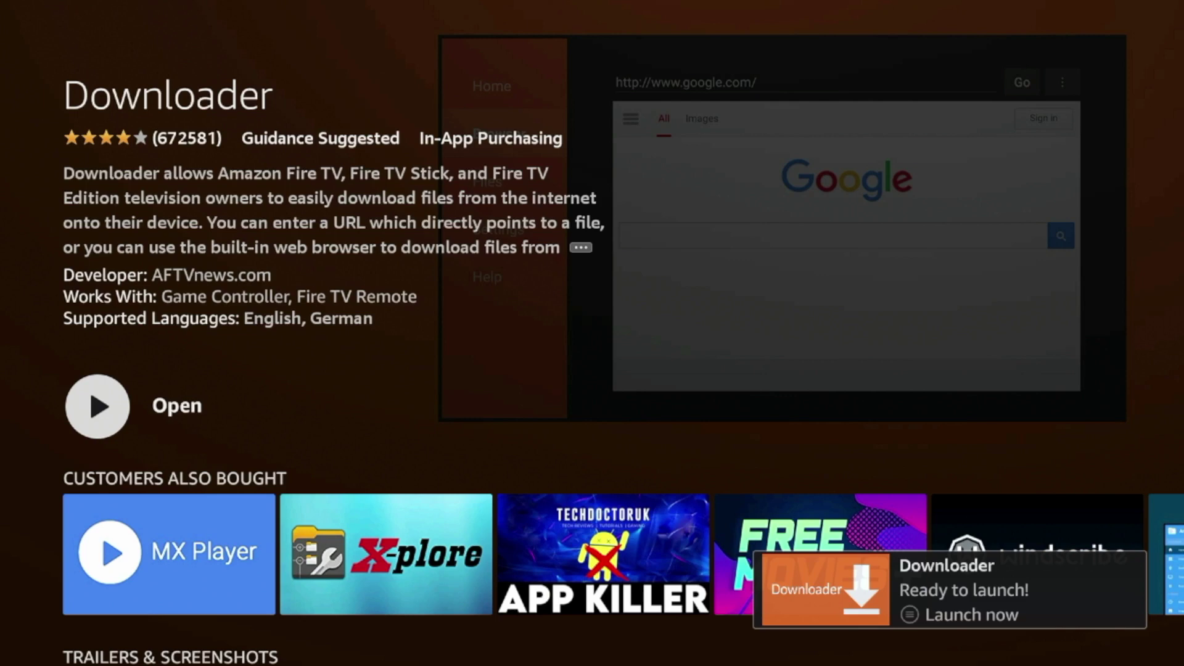
key(Home)
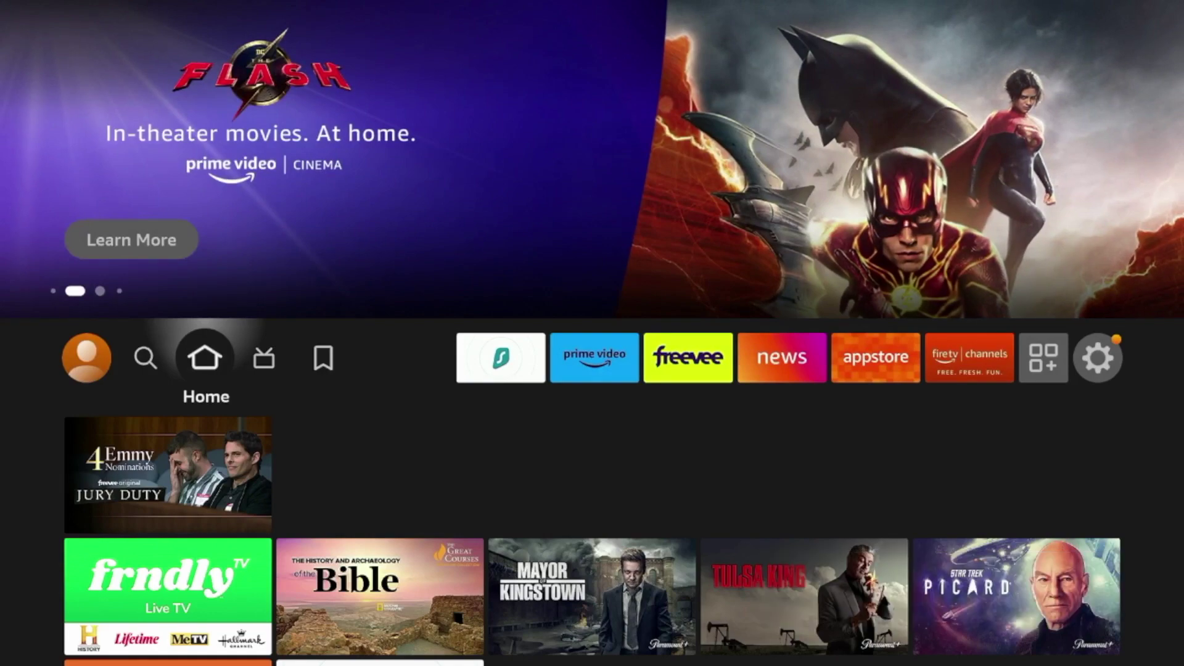
Open the About section of the My Fire TV settings
key(Right)
key(Right)
key(Right)
key(Right)
key(Right)
key(Right)
key(Right)
key(Right)
key(Right)
key(Right)
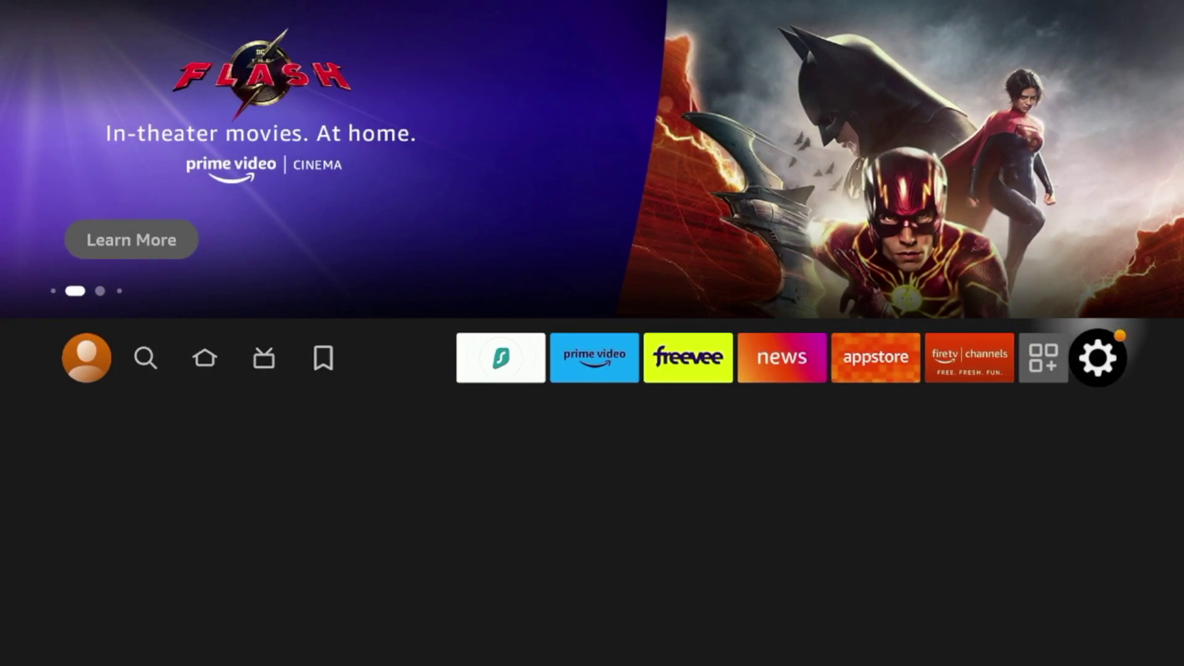
key(Down)
key(Down)
key(Down)
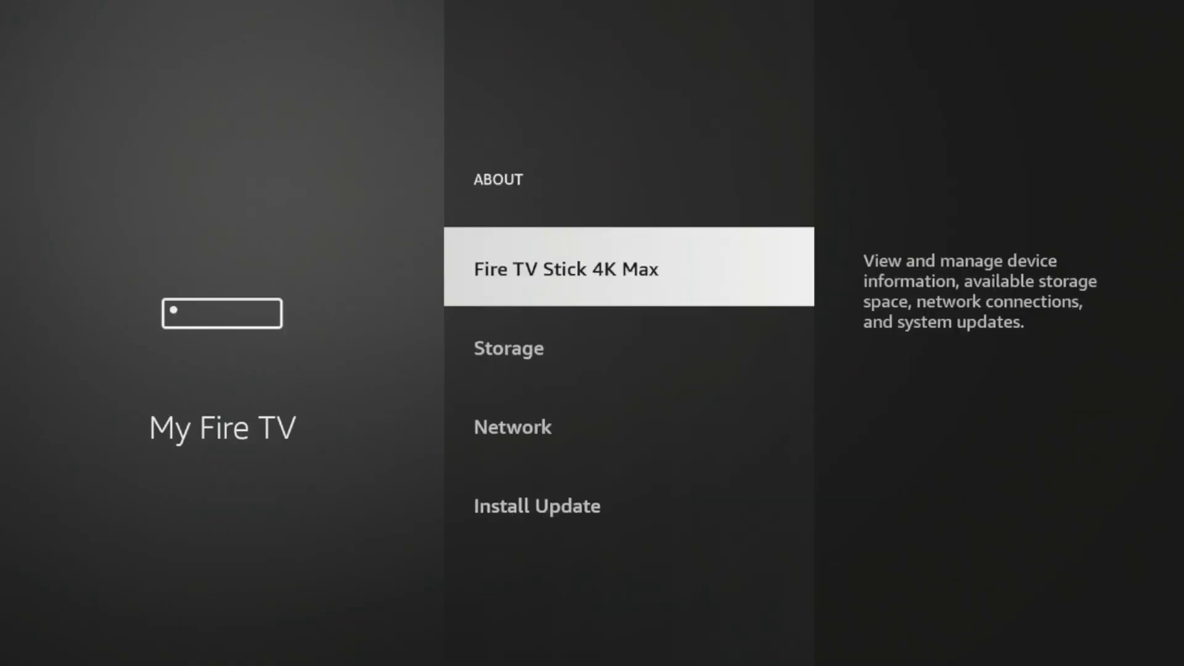
Activate the Fire TV Stick 4K Max device entry repeatedly to unlock the developer options
key(Return)
key(Return)
key(Return)
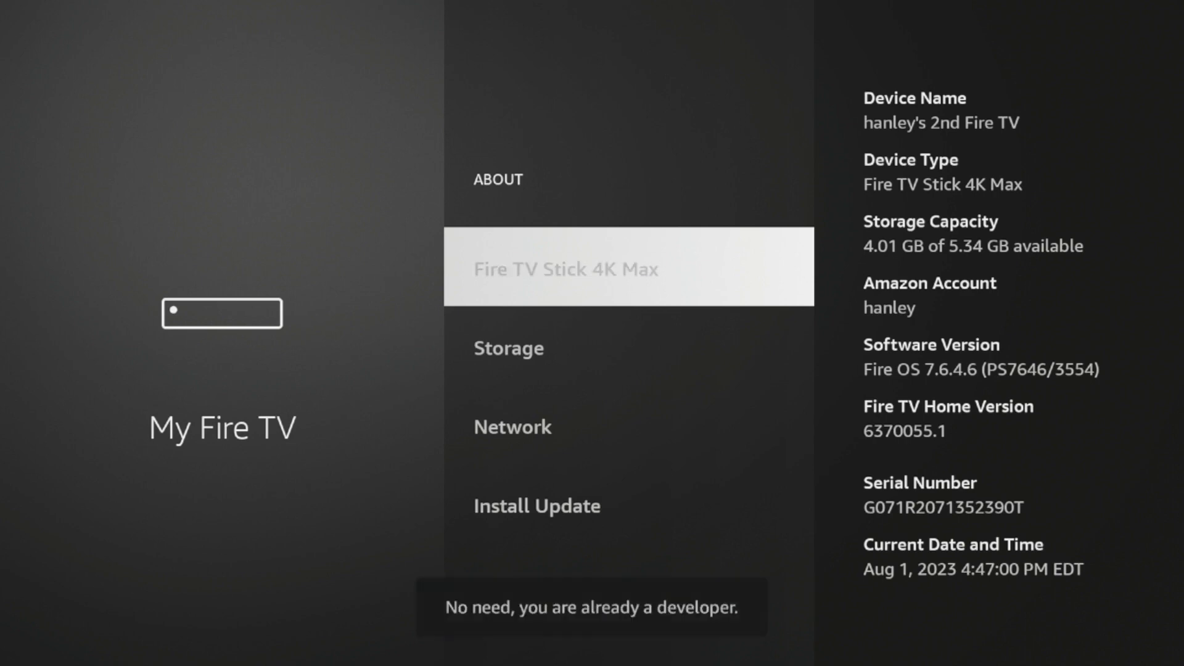
key(Return)
key(Return)
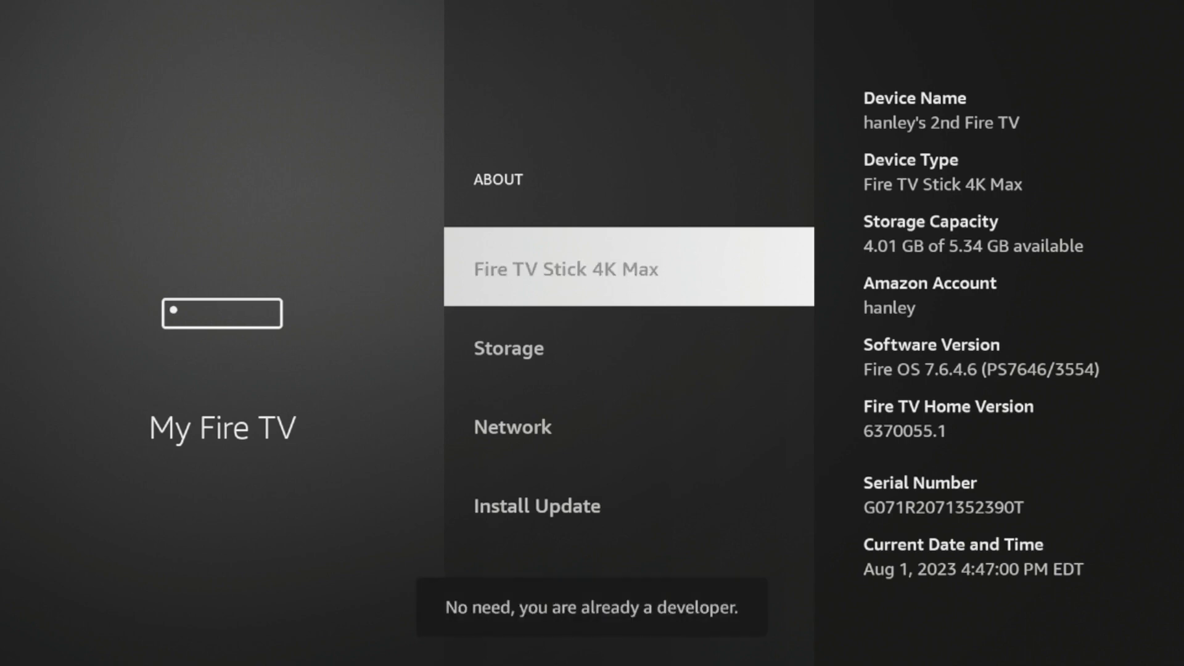
key(Return)
key(Return)
key(Return)
key(Return)
key(Return)
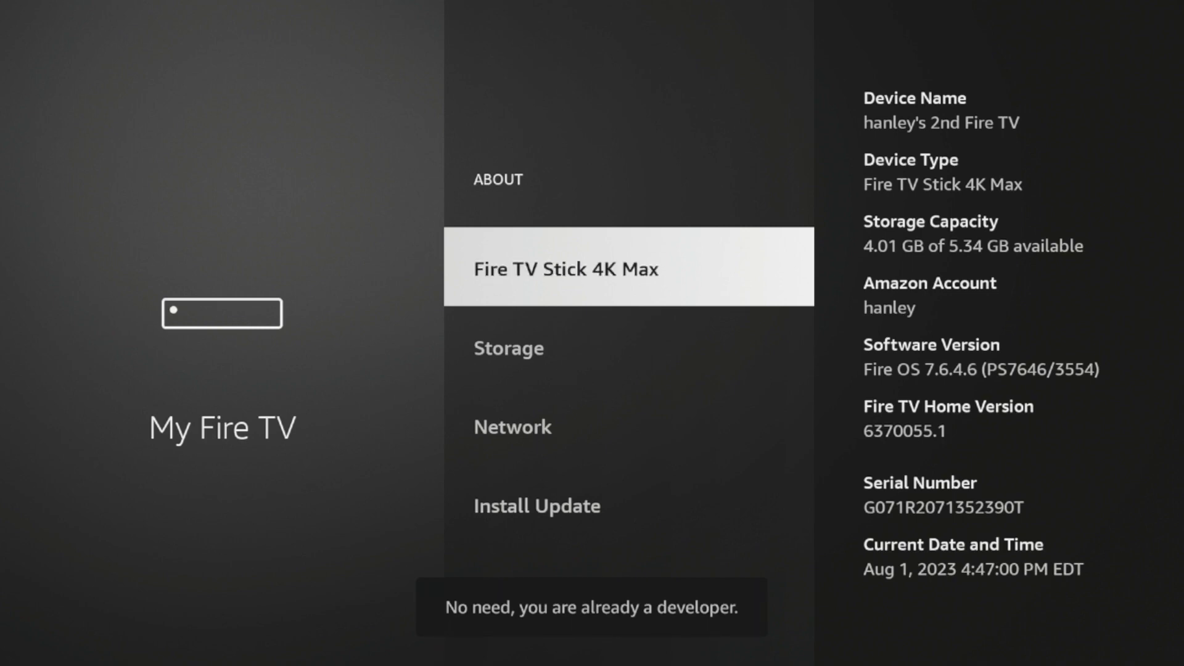
Allow Downloader to install unknown apps in the My Fire TV developer options
key(Escape)
key(Down)
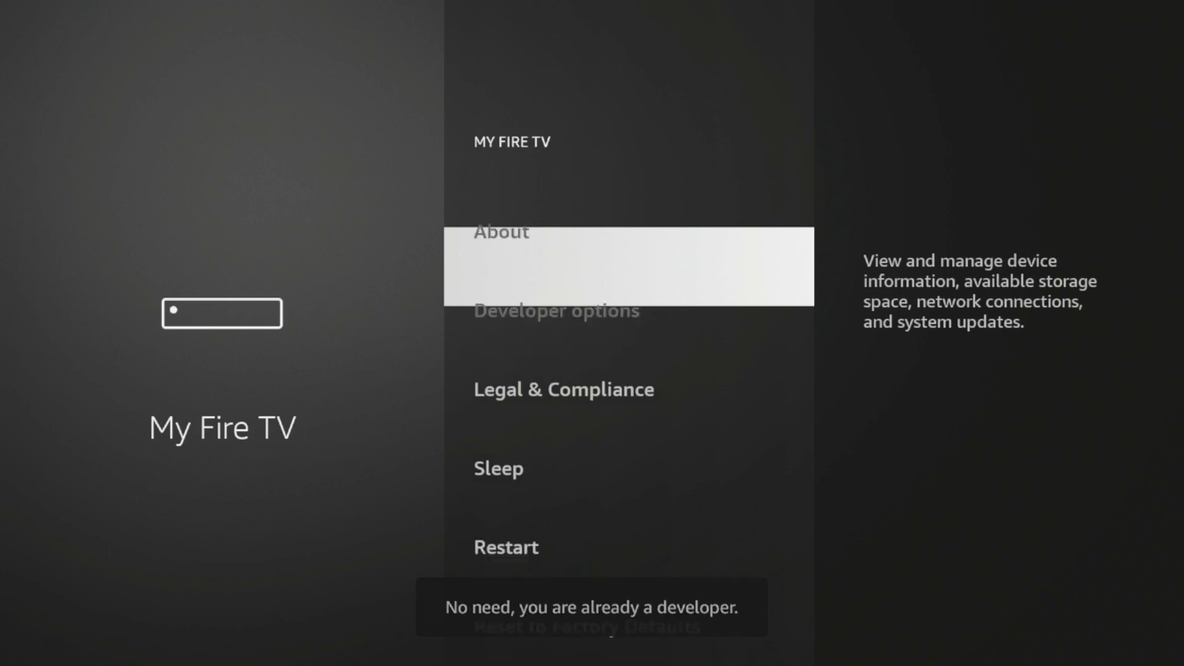
key(Return)
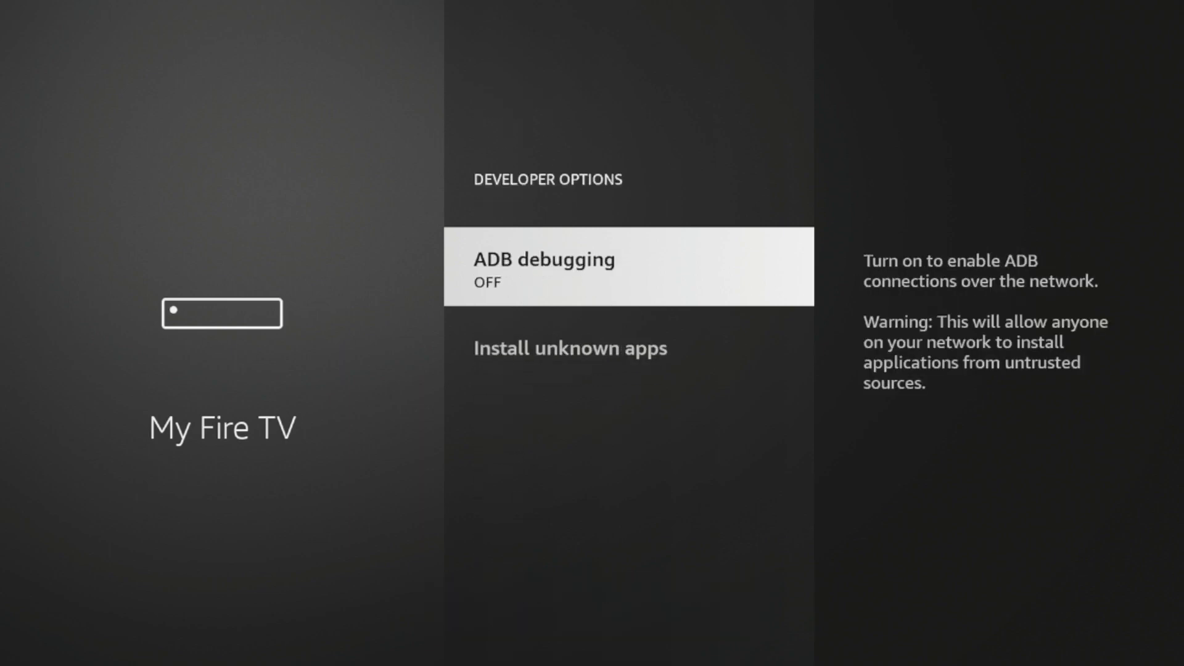
key(Down)
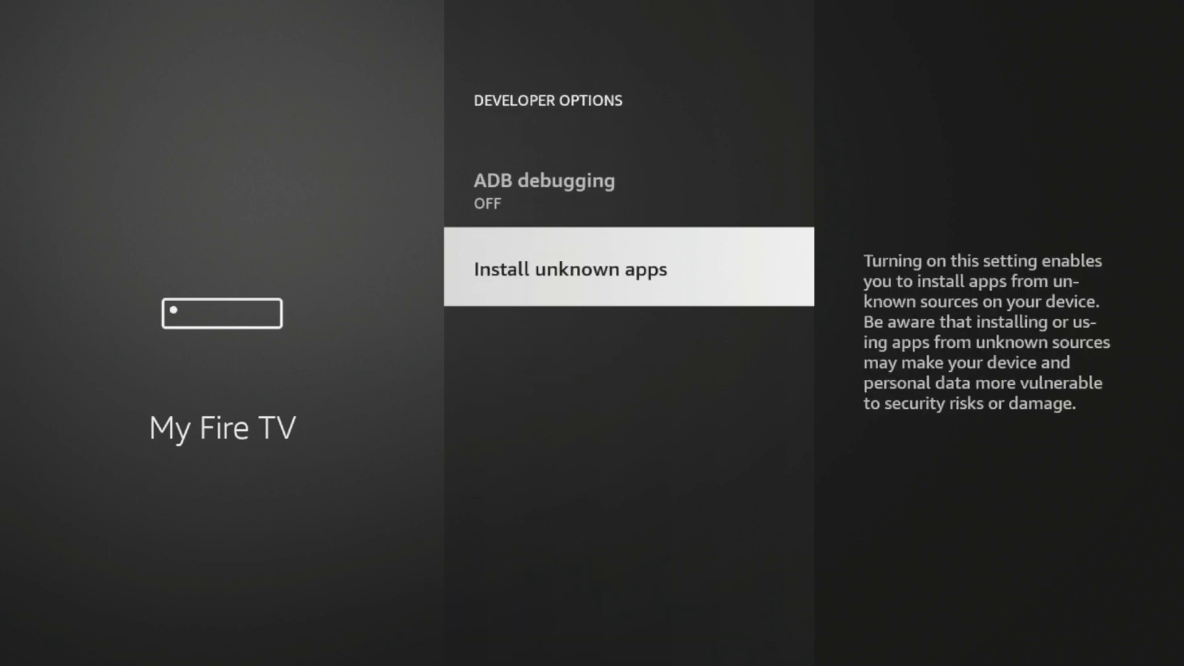
key(Return)
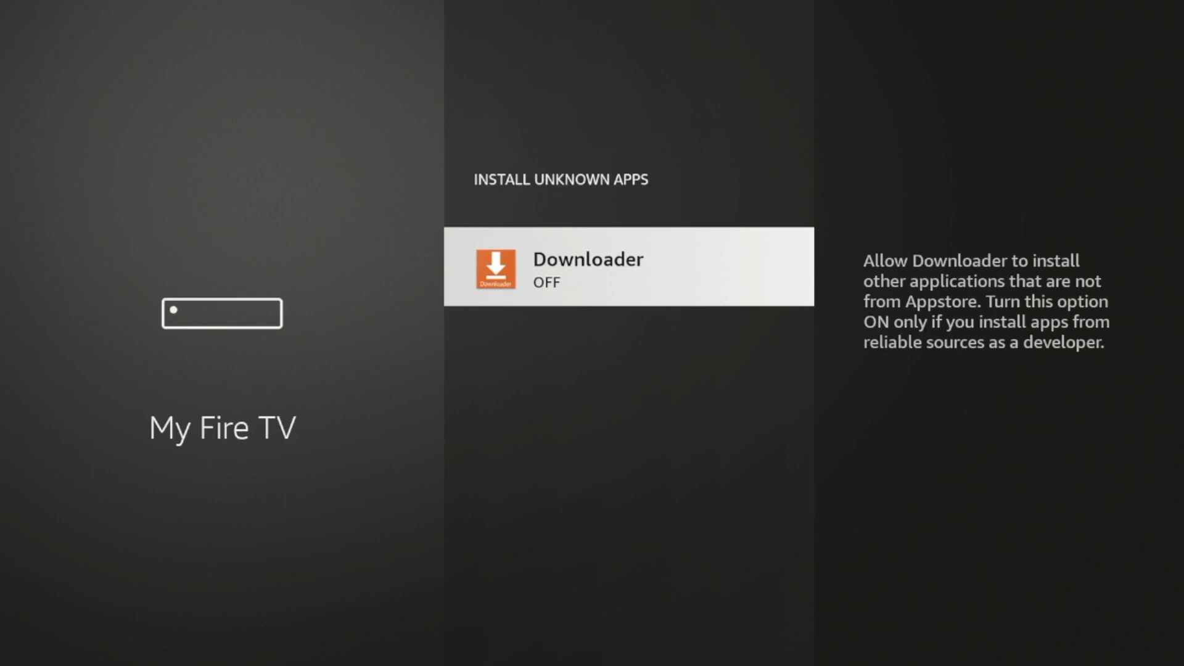
key(Return)
Launch Downloader from the recently used apps, allow it to access device files, and dismiss the Quick Start Guide
key(Home)
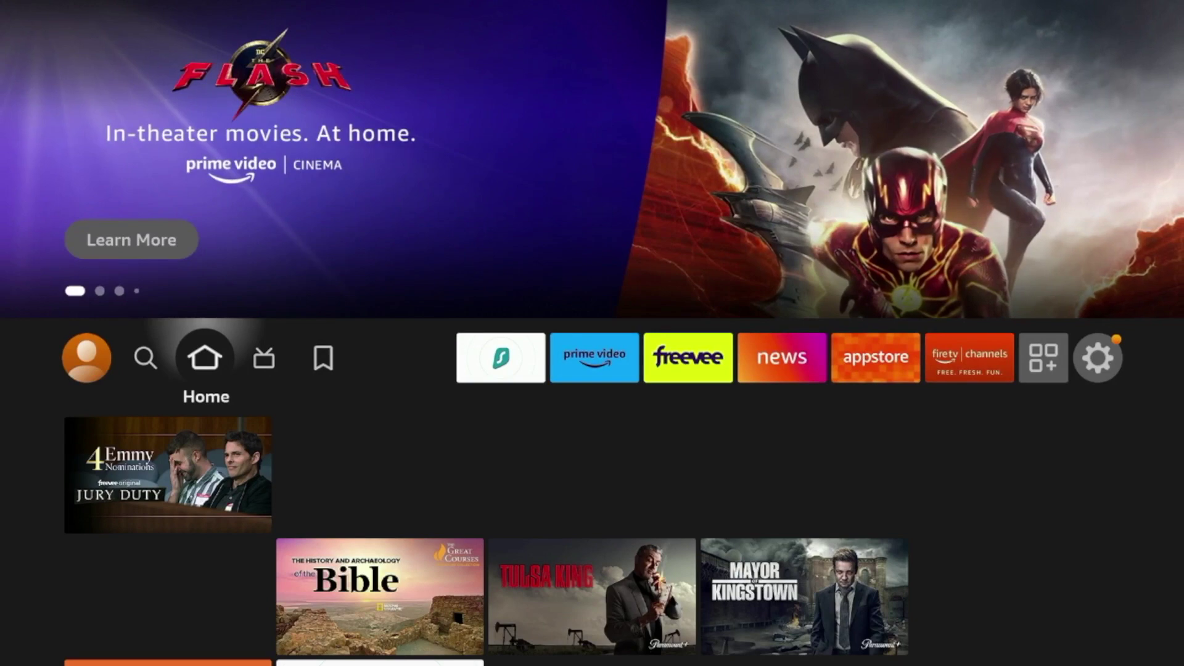
key(Down)
key(Down)
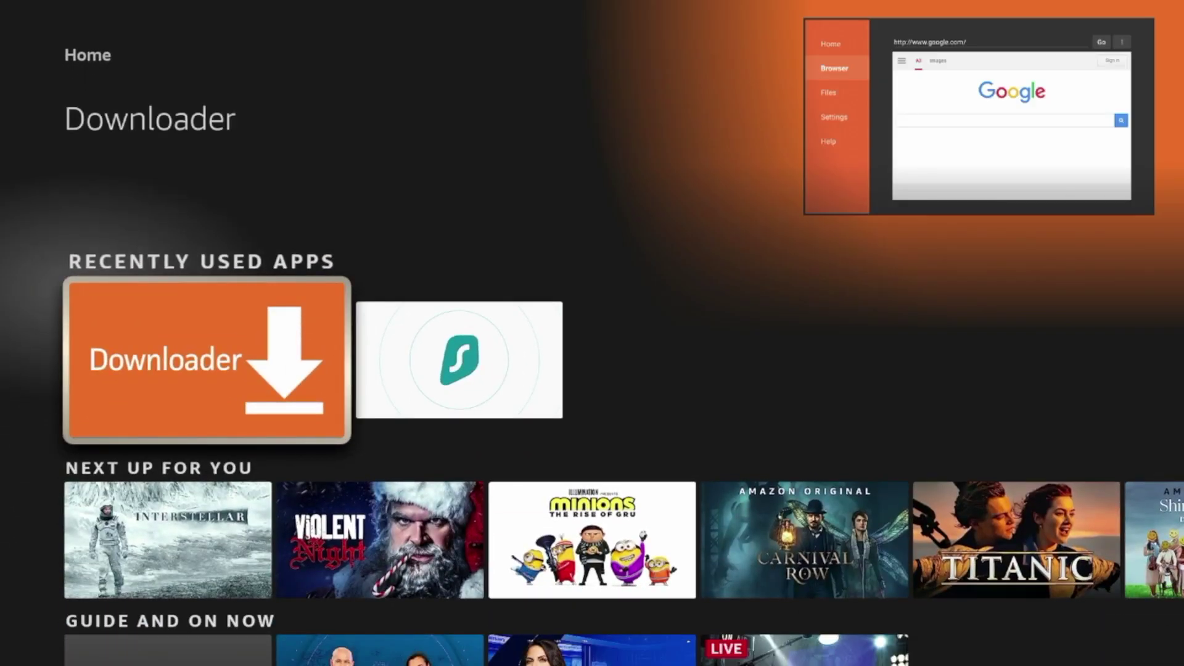
key(Return)
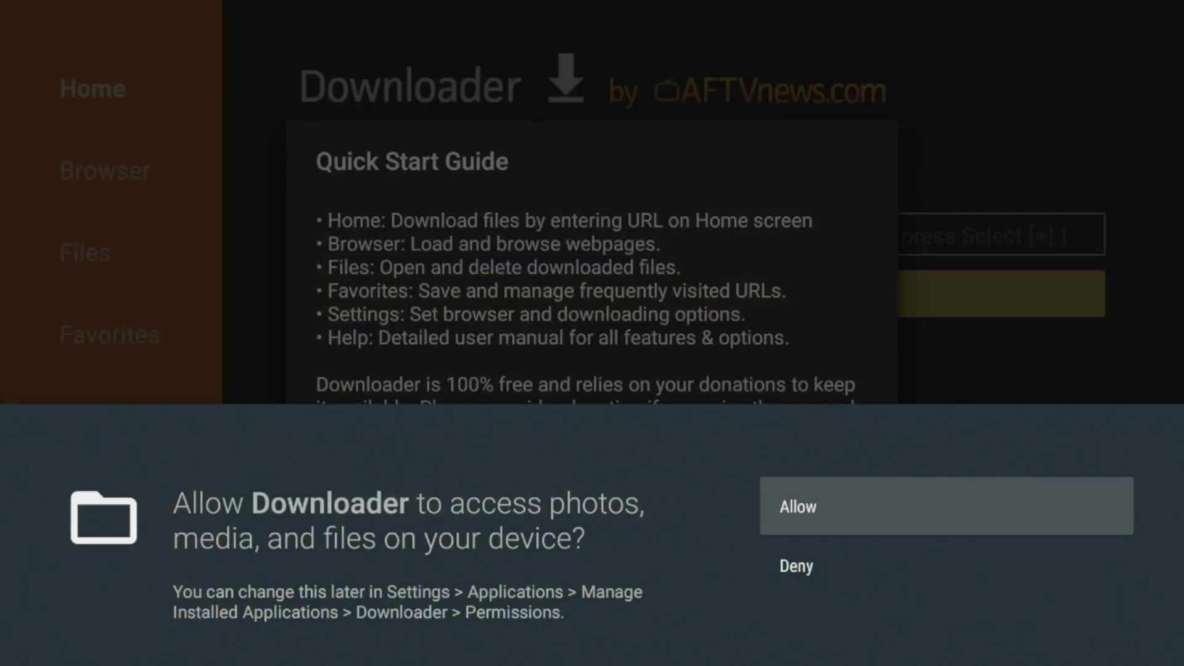
key(Return)
key(Return)
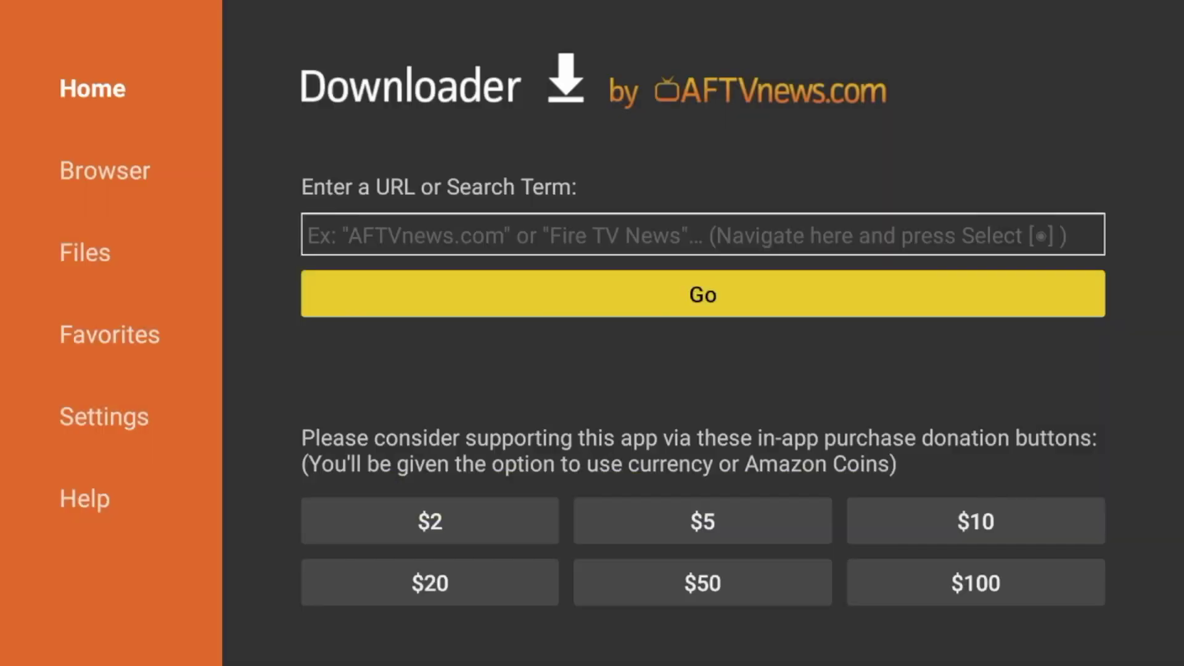
Enter the code 298344 as Downloader's URL or search term and load the page it leads to
key(Up)
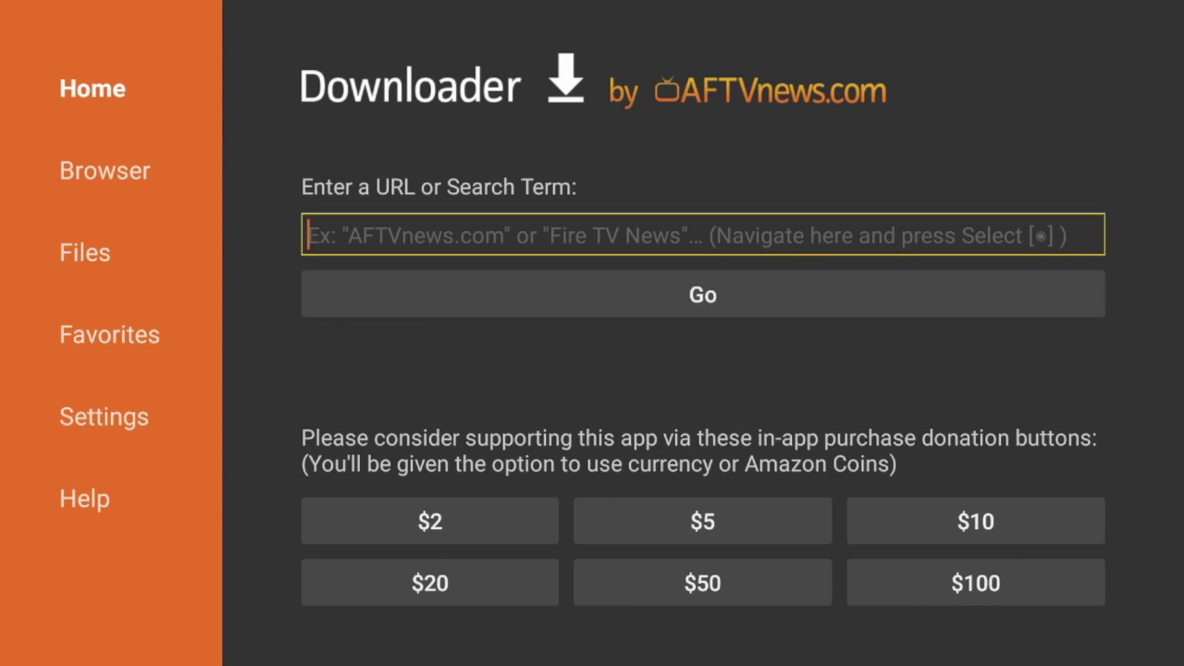
key(Return)
key(Right)
key(Up)
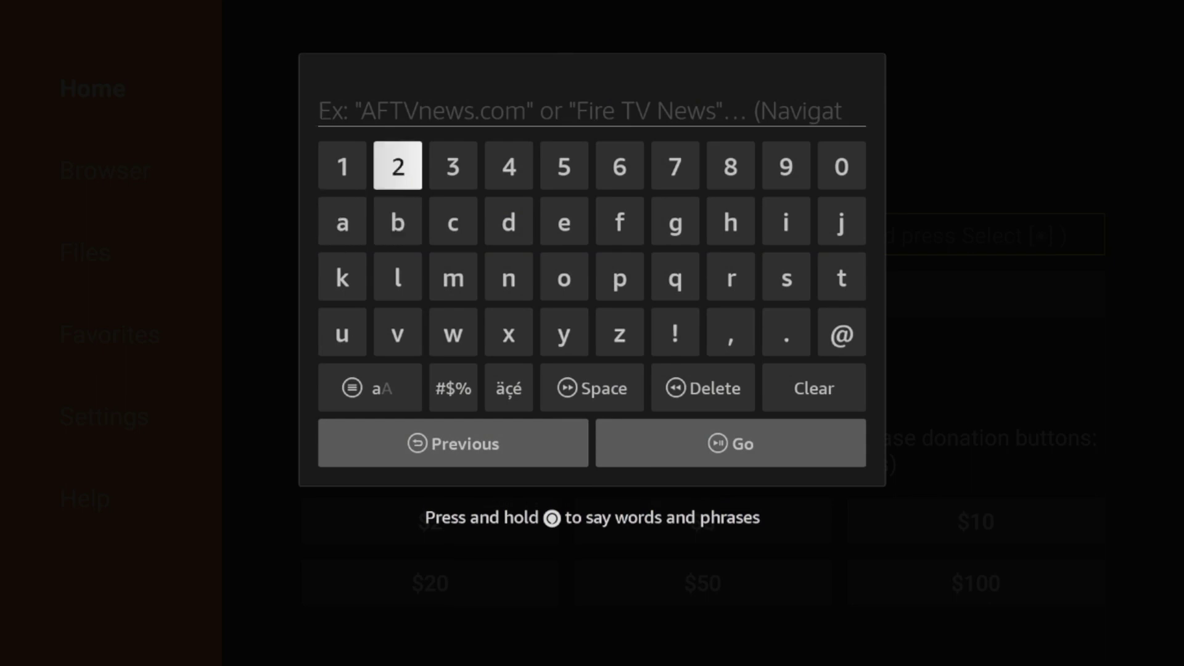
key(Return)
key(Left)
key(Left)
key(Left)
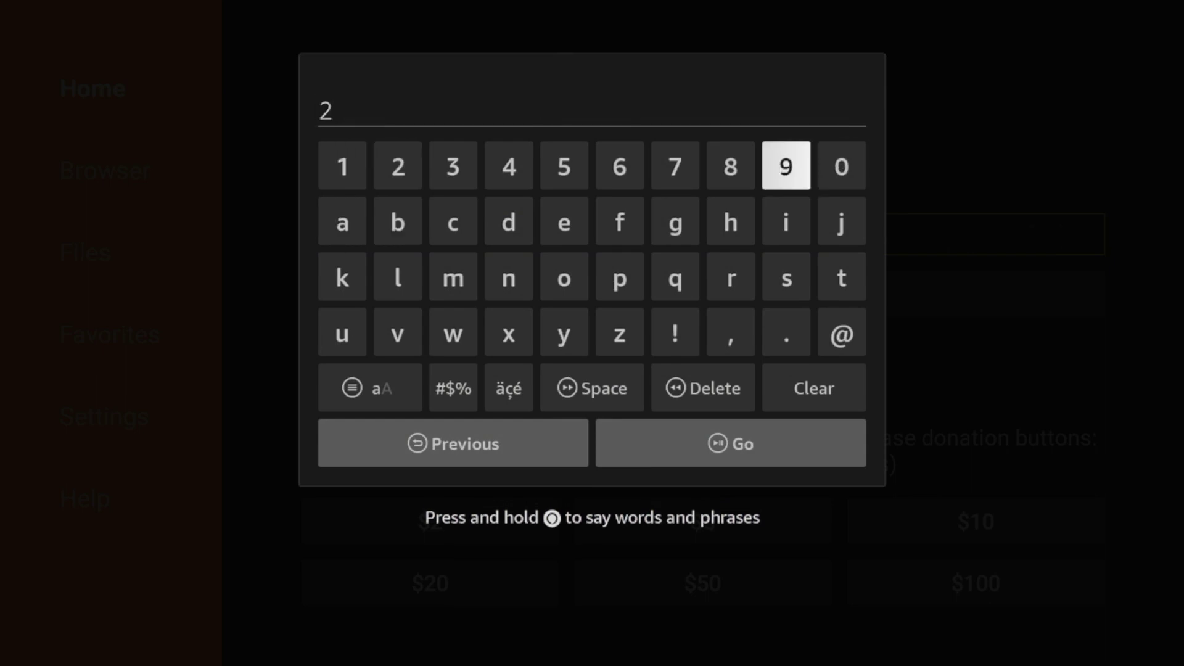
key(Return)
key(Left)
key(Return)
key(Left)
key(Left)
key(Left)
key(Left)
key(Left)
key(Return)
key(Right)
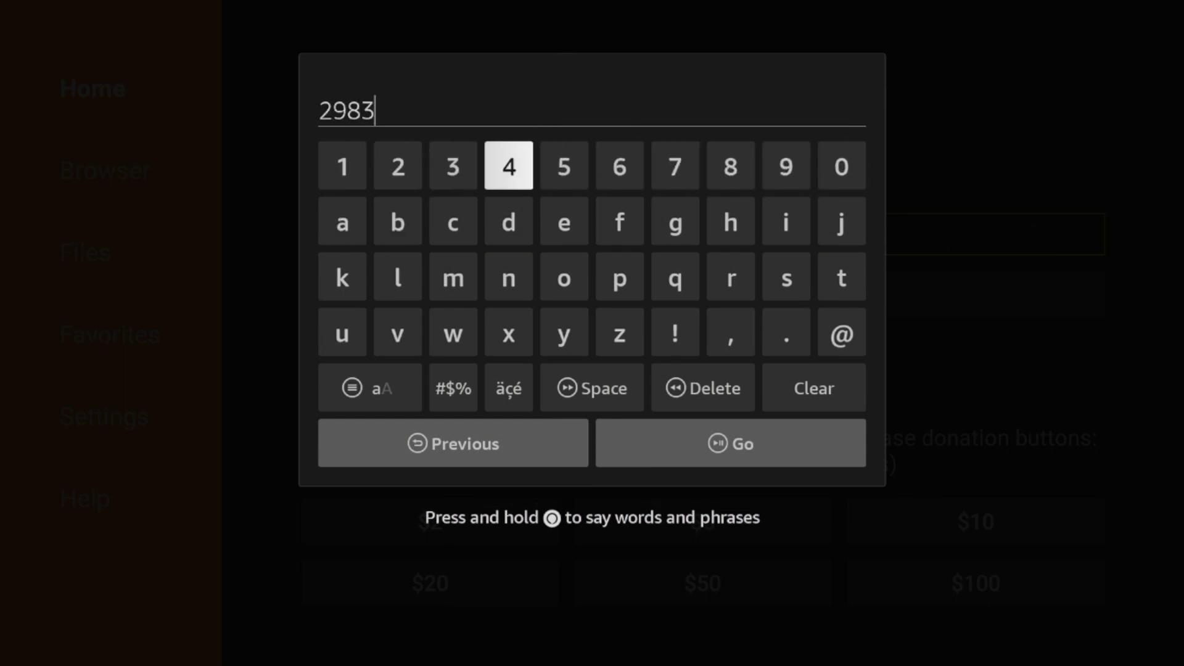
key(Return)
key(Return)
key(Down)
key(Down)
key(Down)
key(Down)
key(Right)
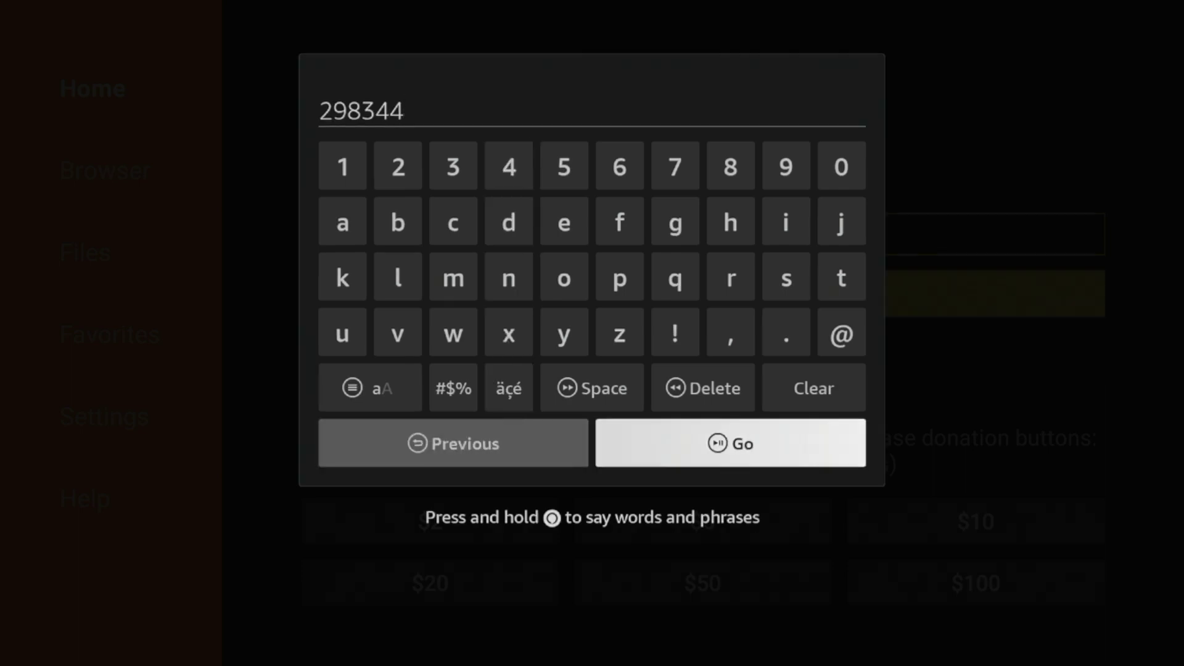
key(Return)
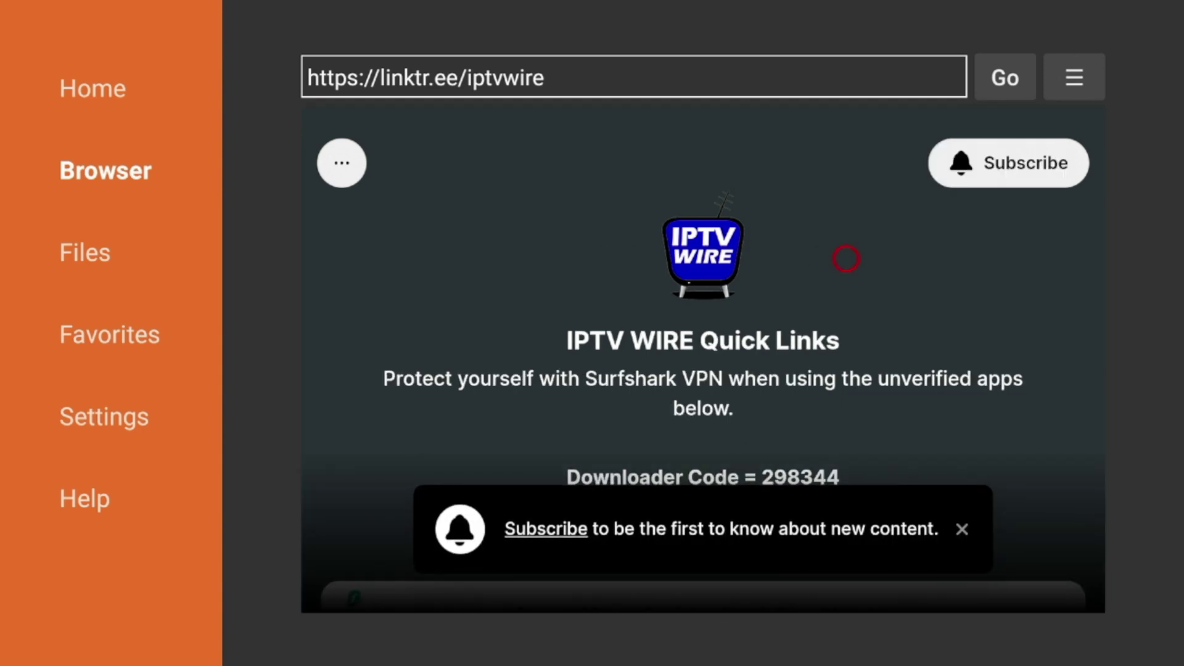
Save the current IPTV WIRE Quick Links page to the browser favorites under its suggested name
key(Up)
key(Right)
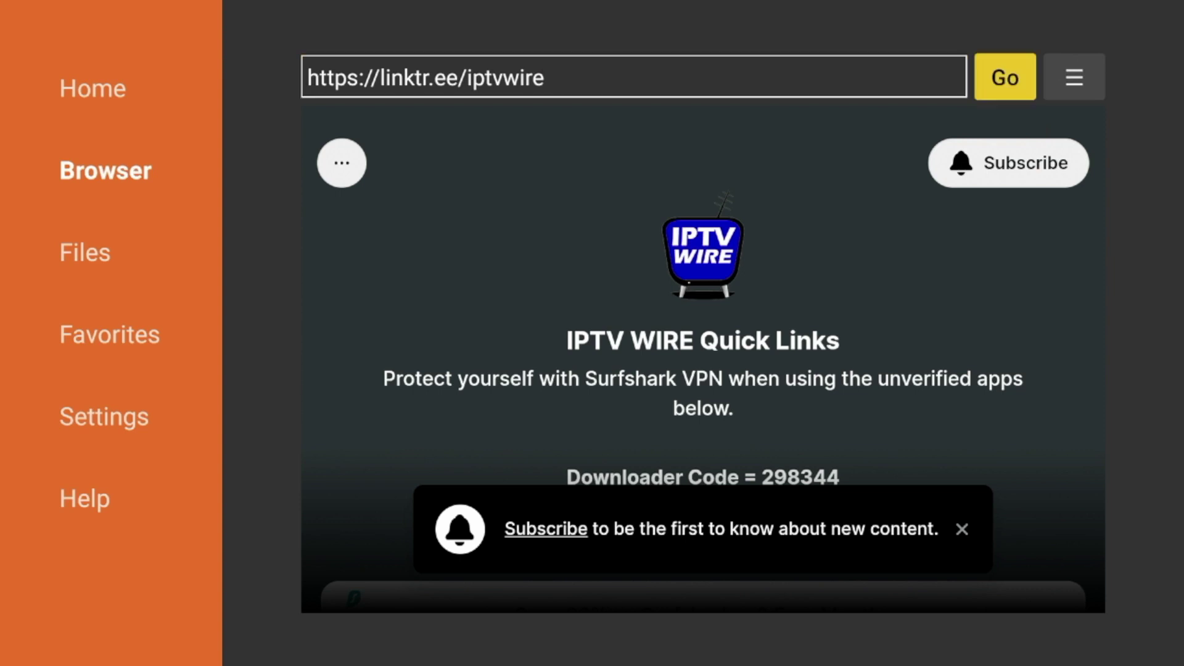
key(Right)
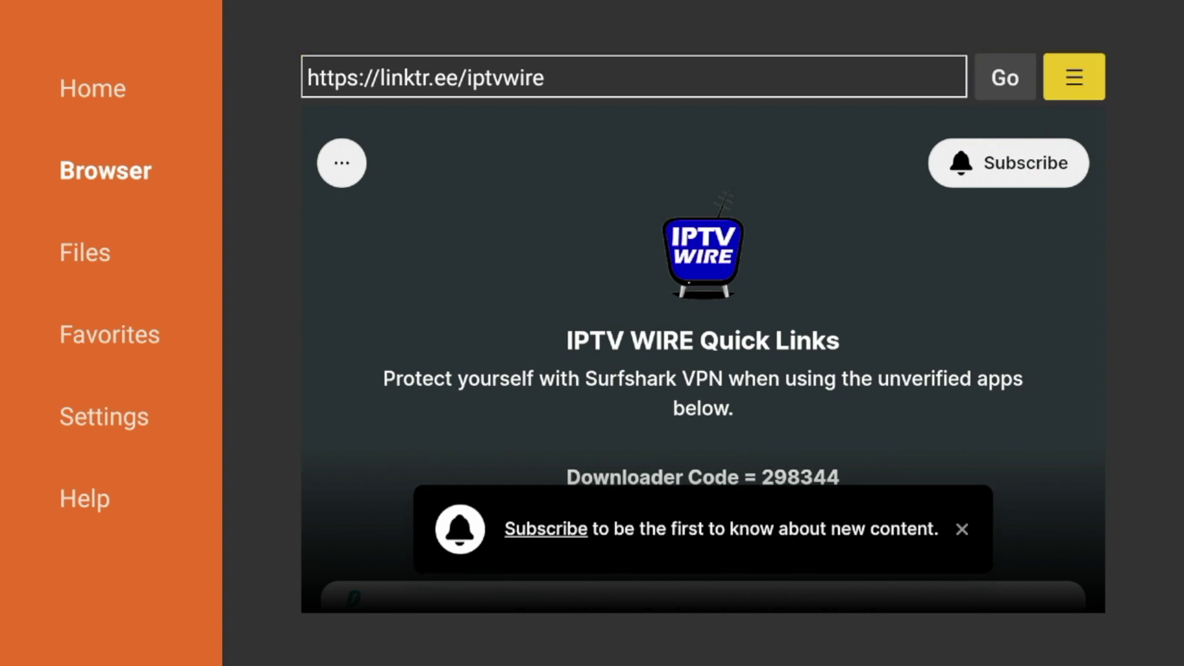
key(Return)
key(Down)
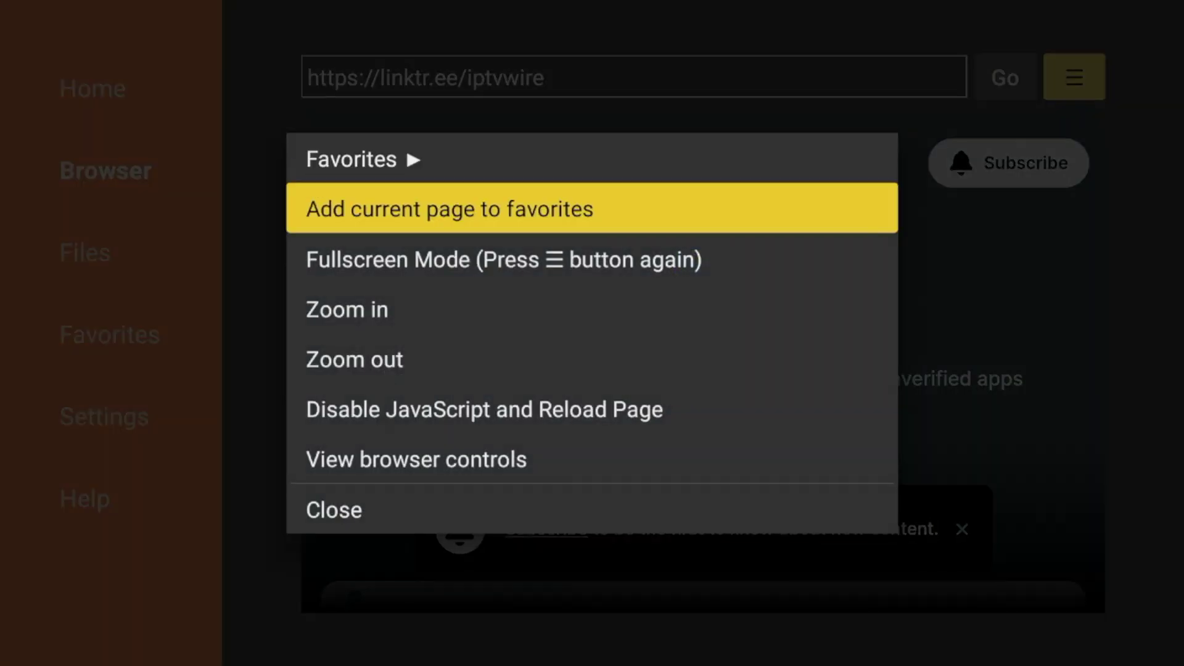
key(Return)
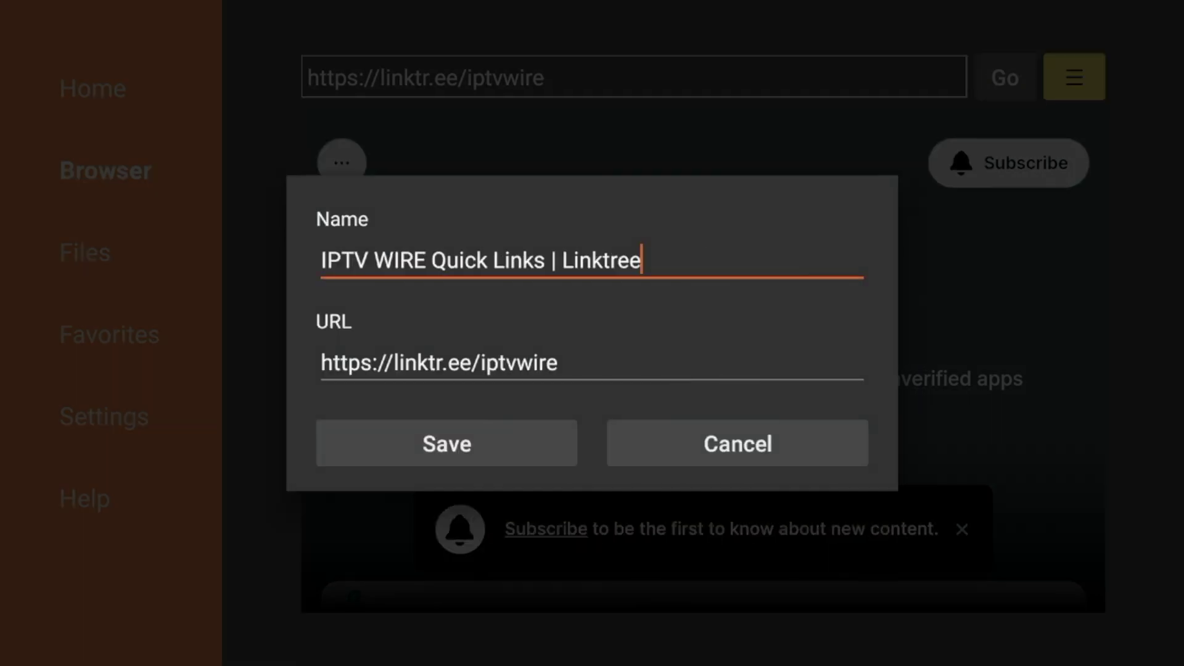
key(Down)
key(Down)
key(Return)
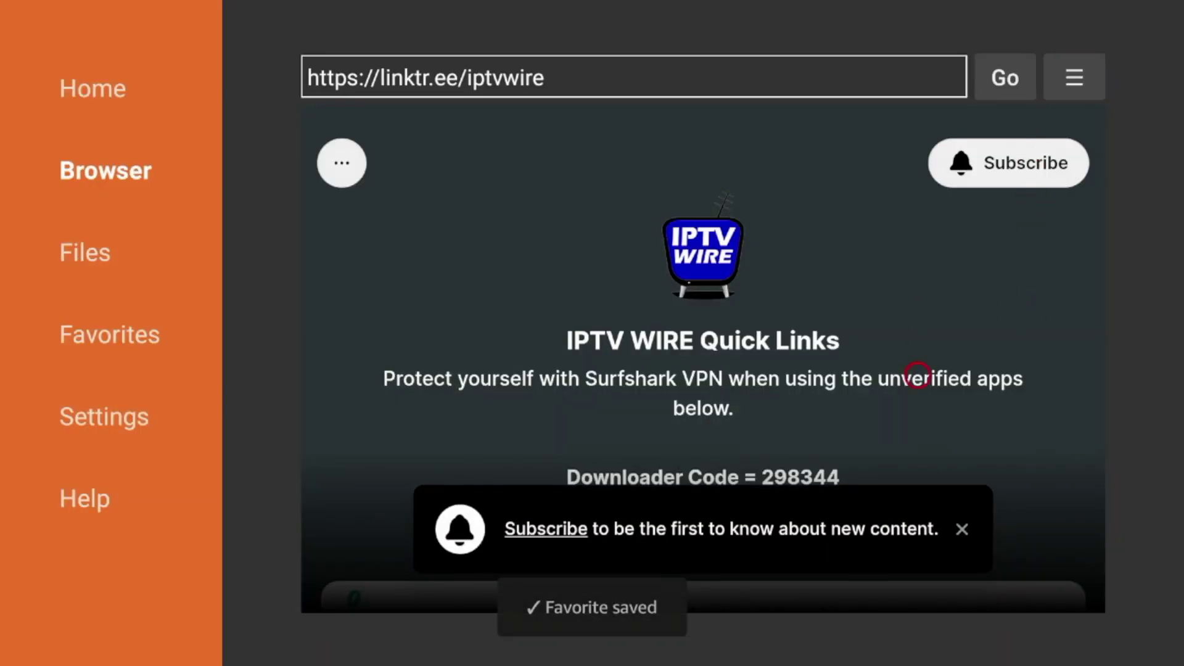
Dismiss the subscribe banner and download OTT Navigator from the page's IPTV Players section
click(963, 530)
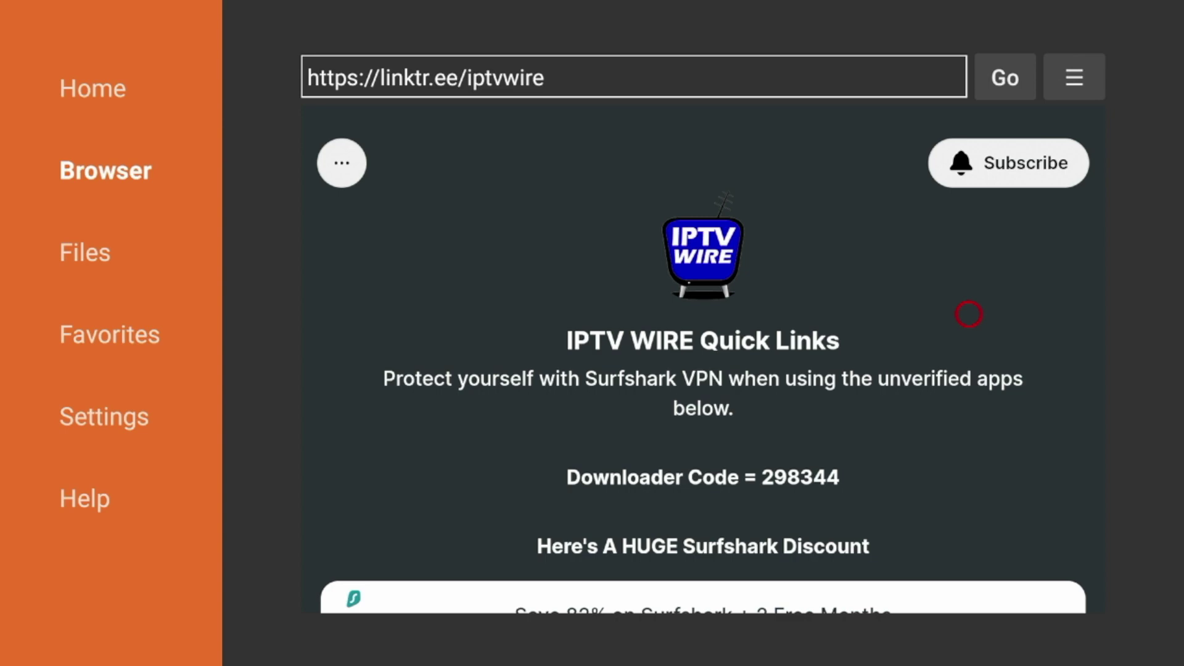
scroll(968, 576, down, 10)
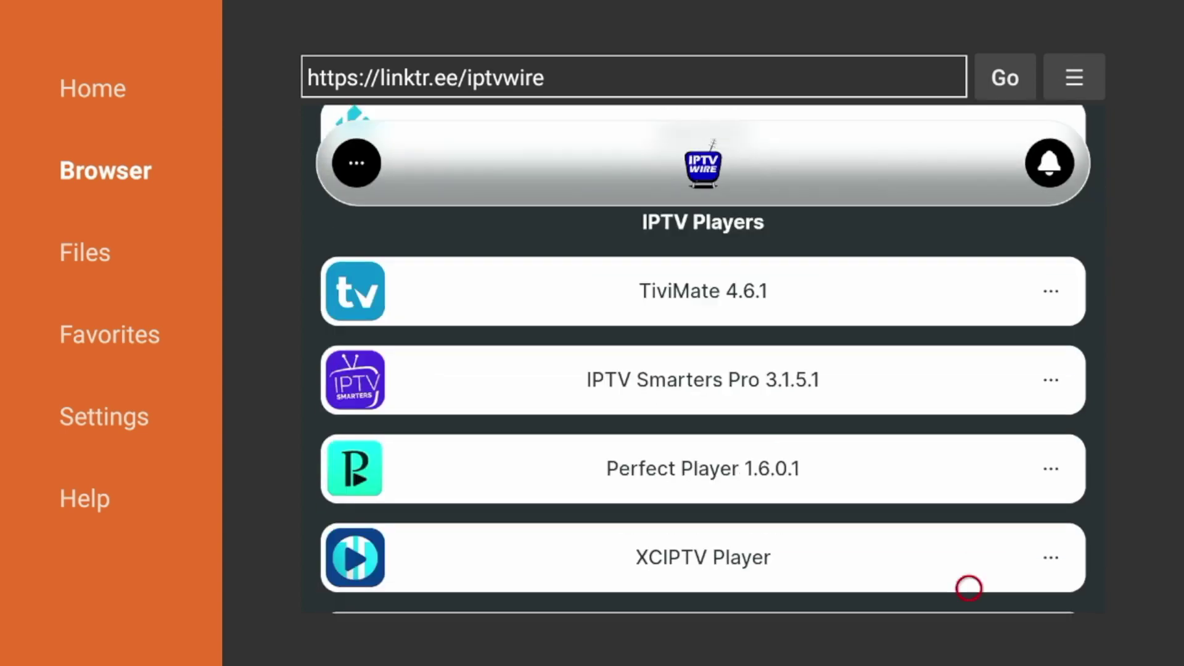
scroll(968, 587, down, 8)
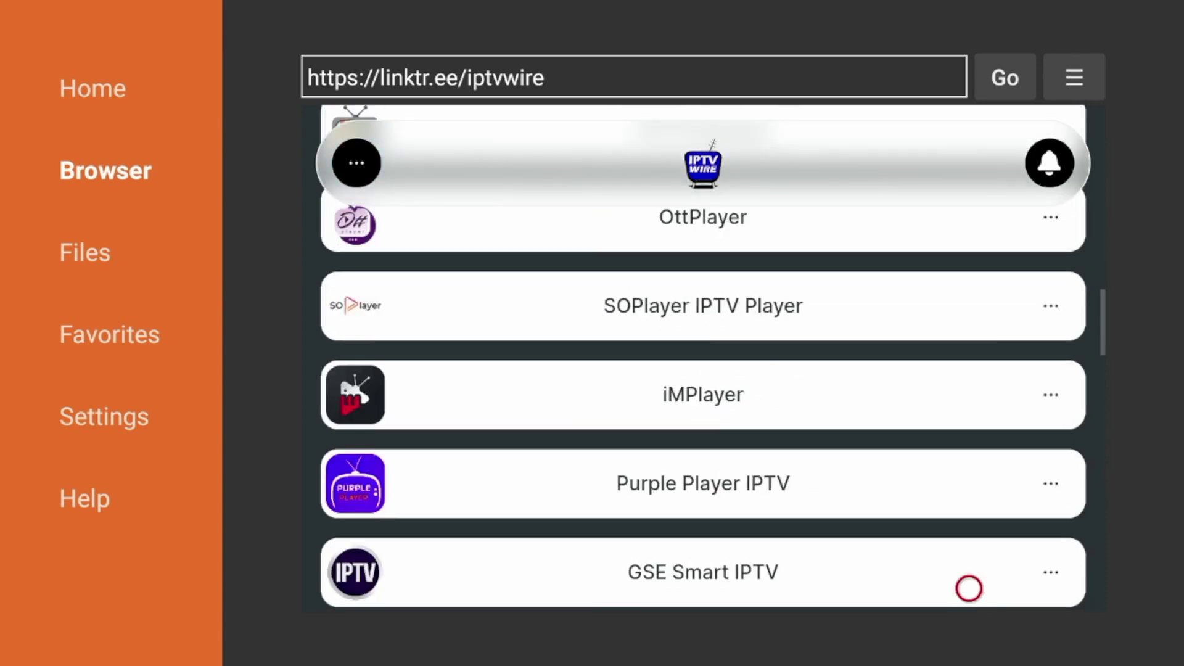
scroll(969, 588, down, 4)
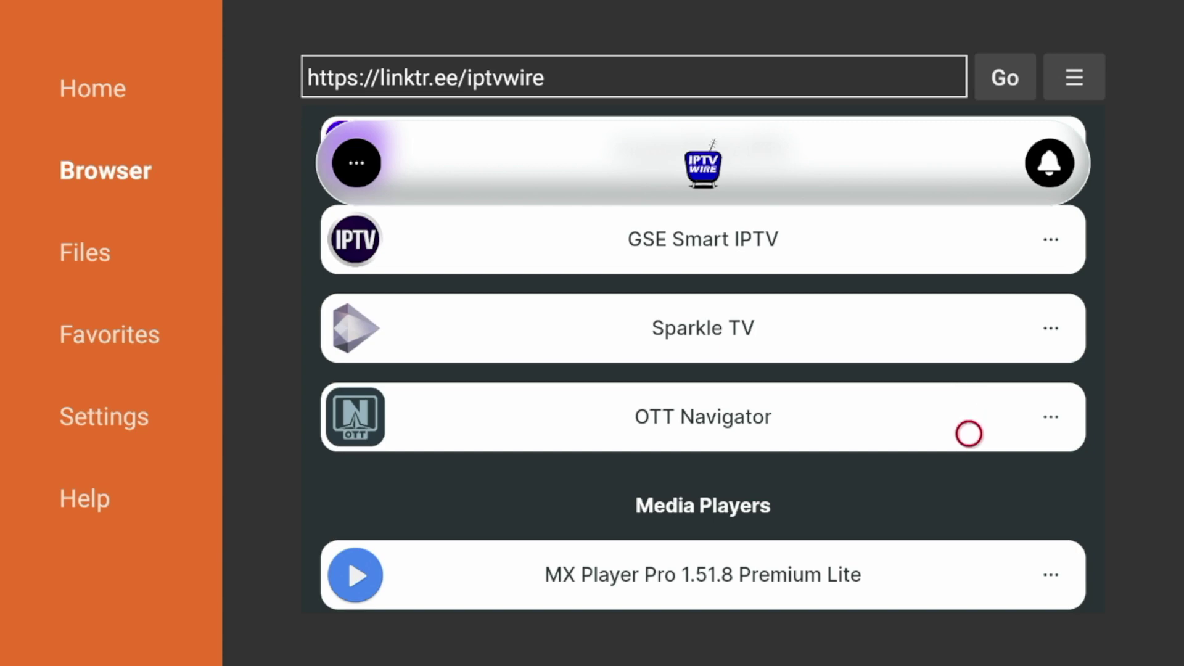
click(968, 434)
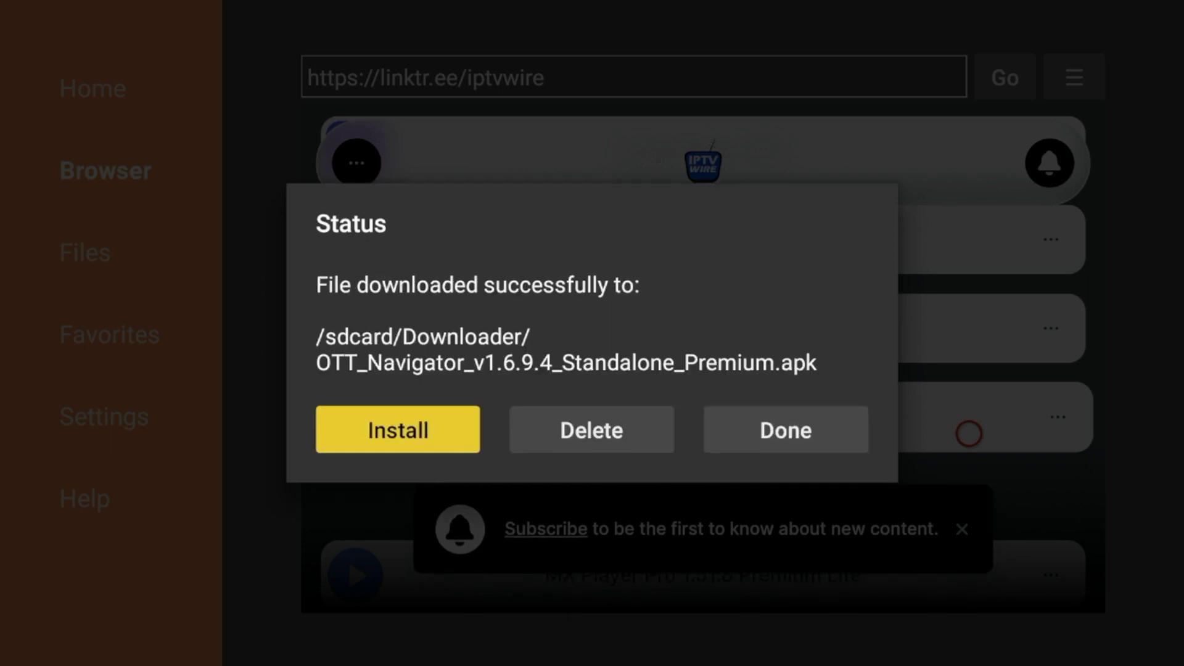
Install OTT Navigator from the downloaded APK and close the installer without opening the app
key(Return)
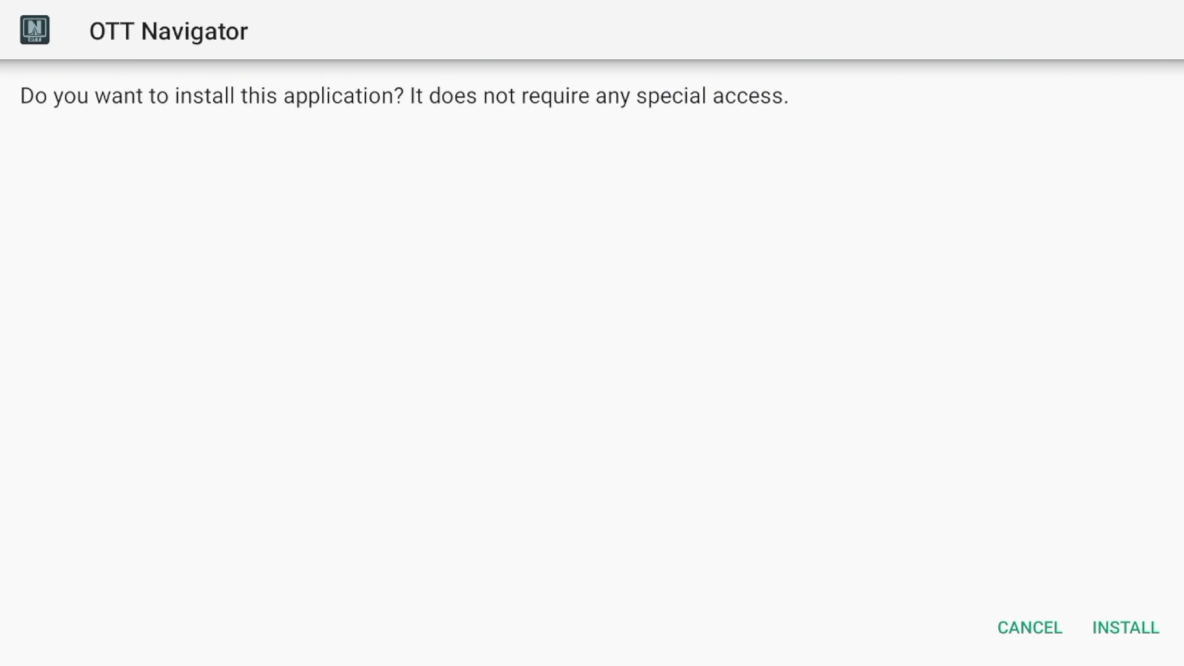
key(Down)
key(Right)
key(Return)
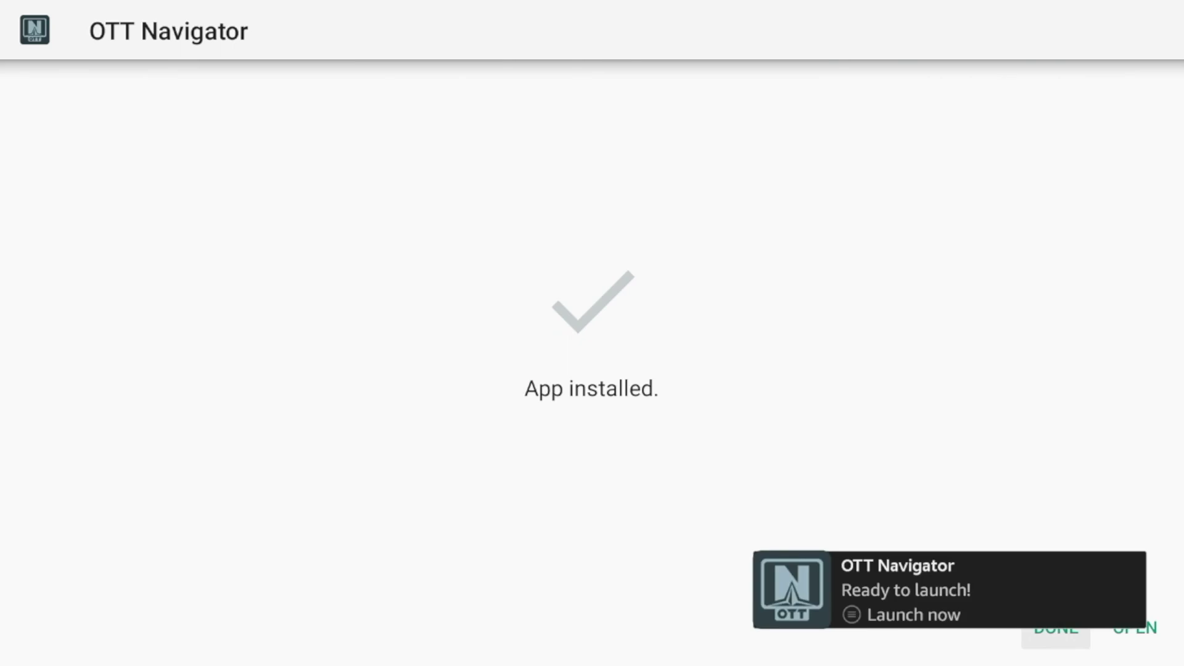
key(Return)
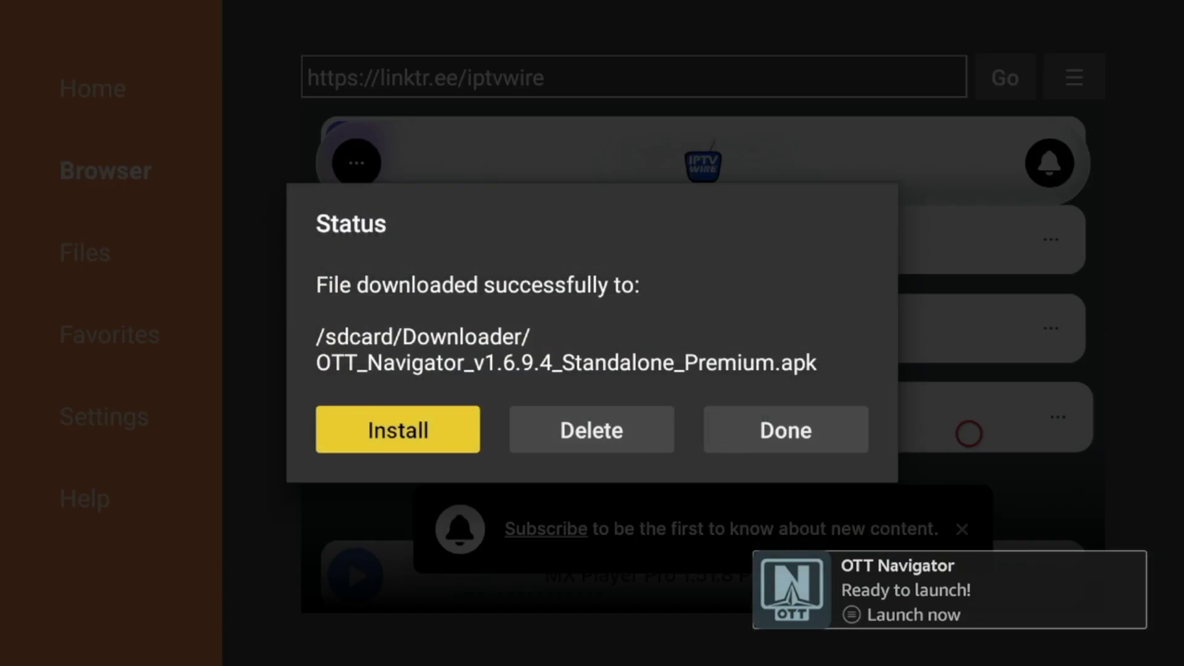
Delete the downloaded OTT_Navigator_v1.6.9.4_Standalone_Premium.apk file and confirm the deletion
key(Right)
key(Return)
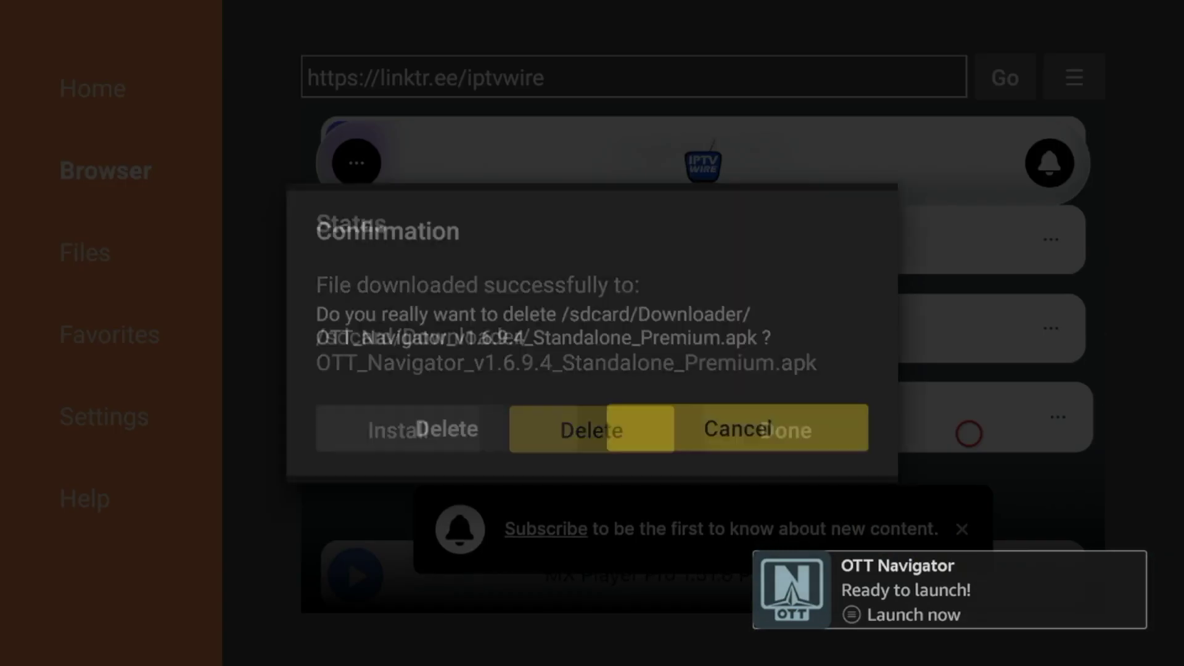
key(Return)
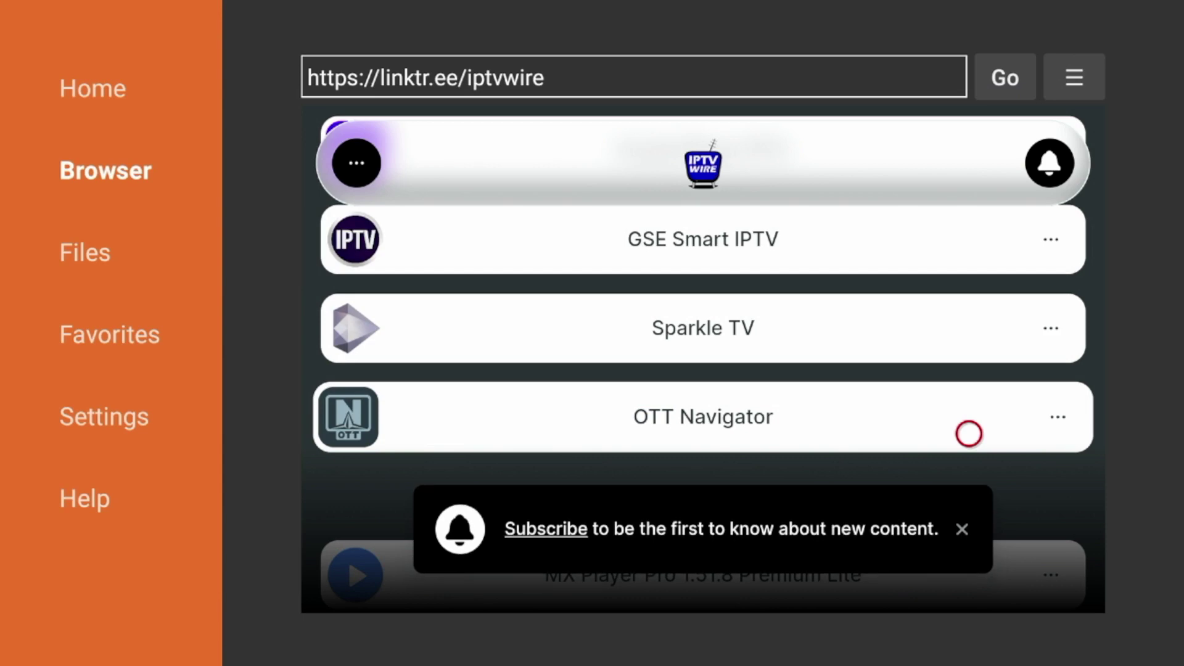
Move OTT Navigator to the second position of the front row in Your Apps & Channels, then return to the home screen
key(Home)
key(Right)
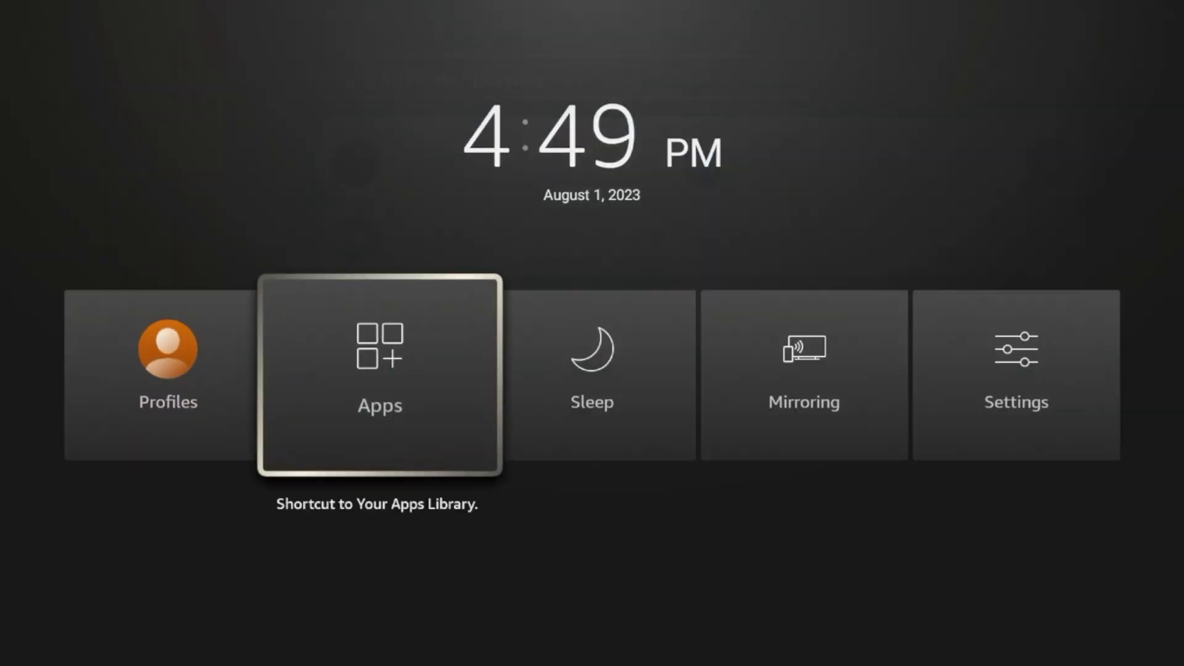
key(Return)
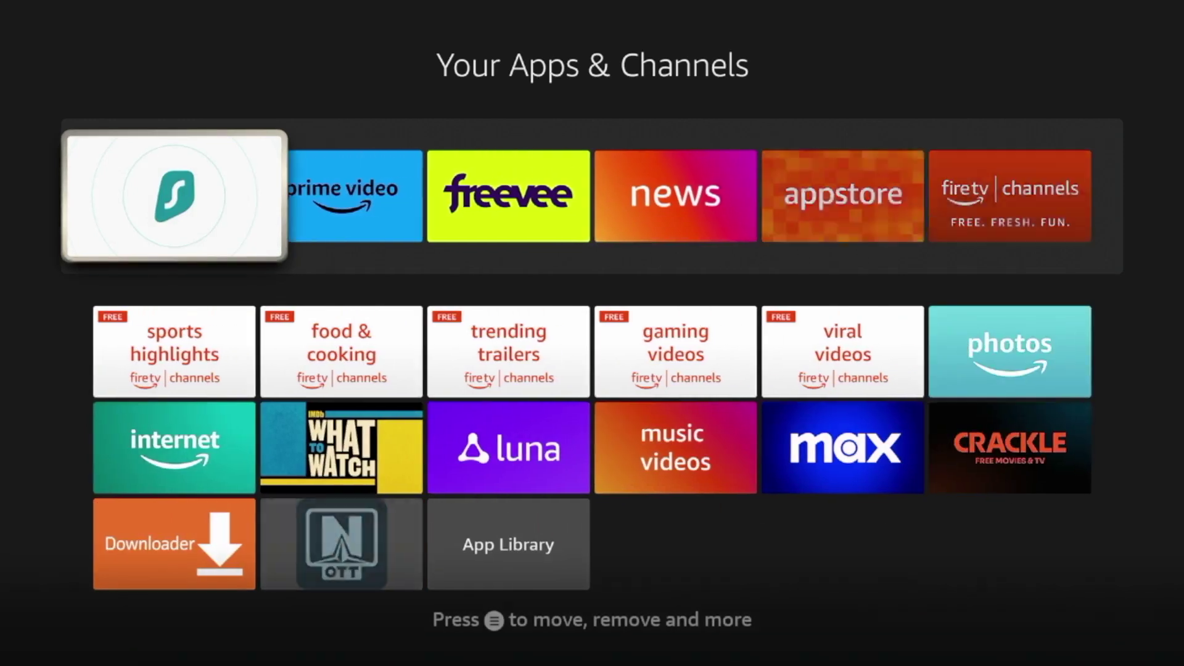
key(Right)
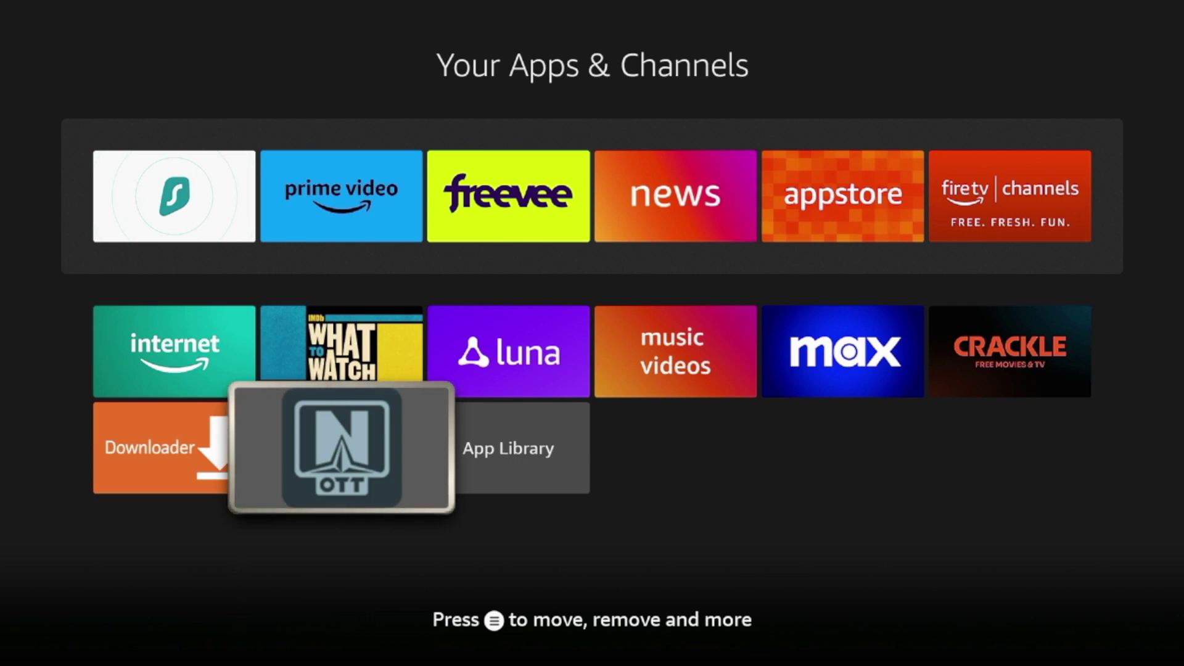
key(Menu)
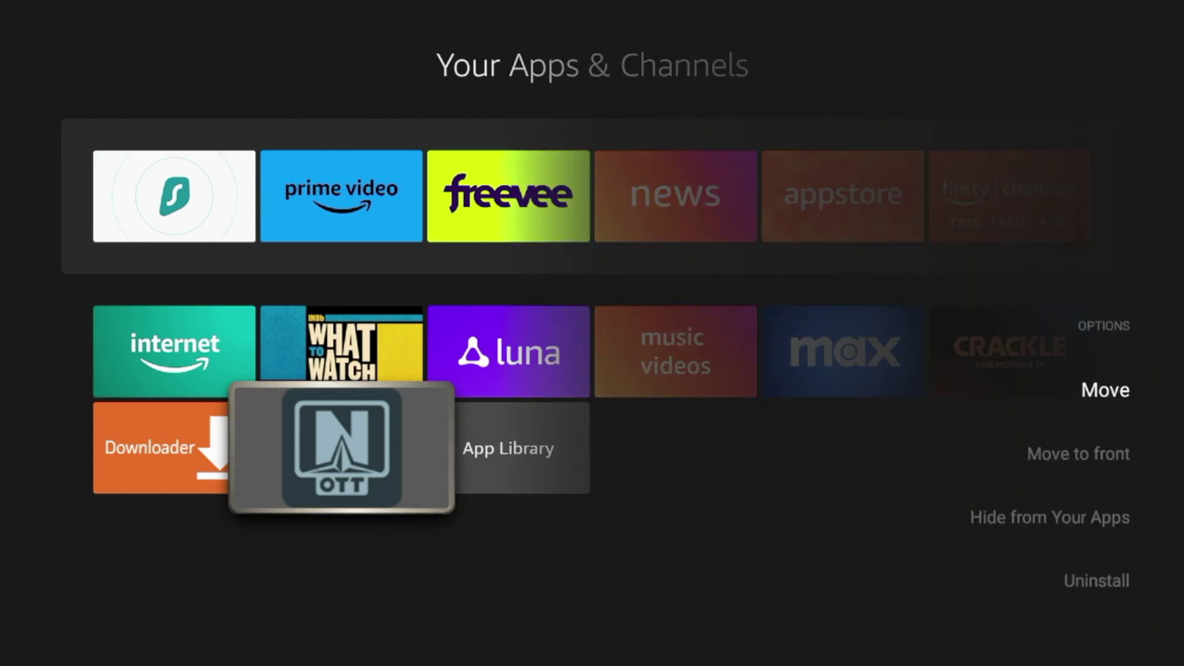
key(Return)
key(Up)
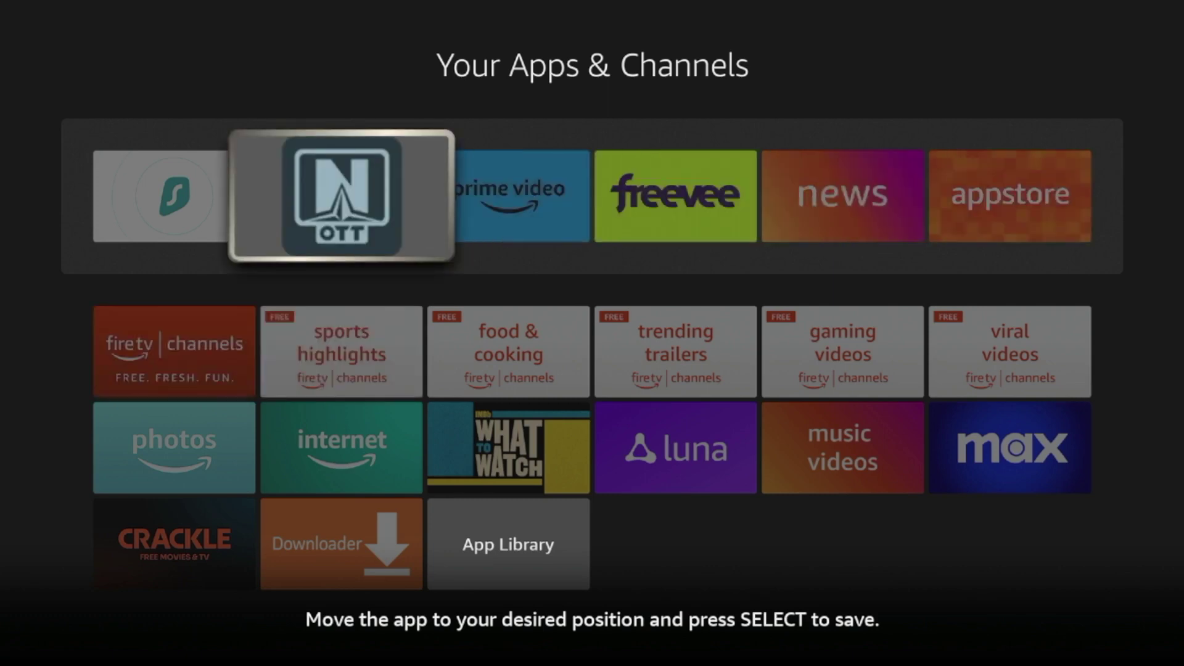
key(Return)
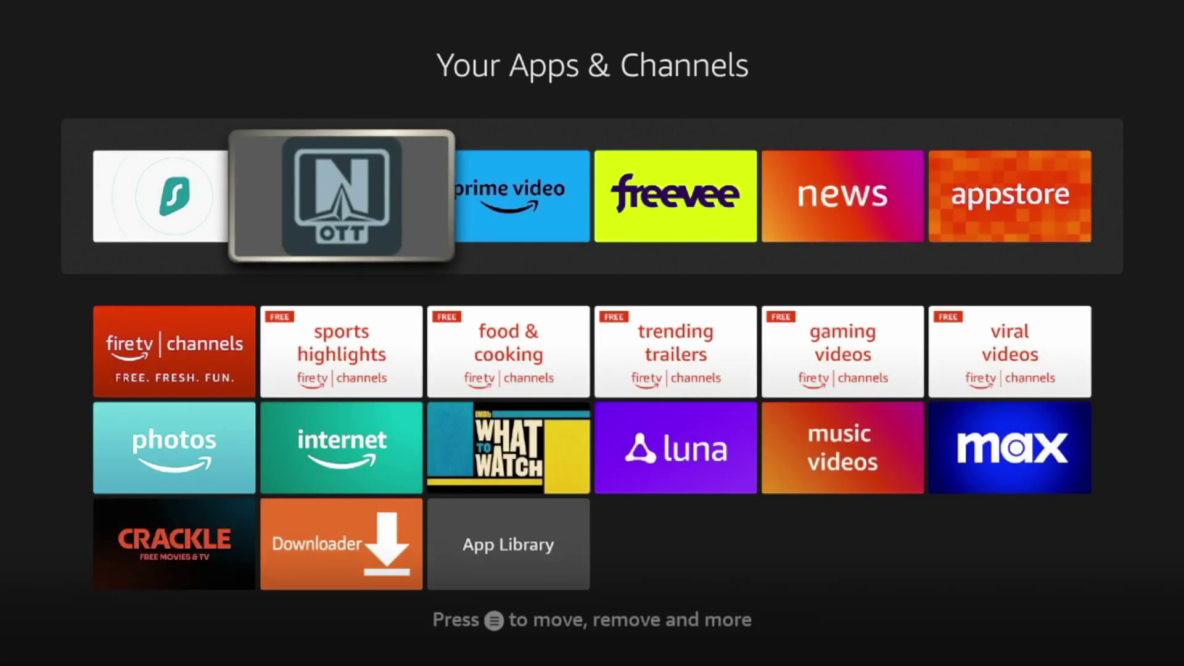
key(Escape)
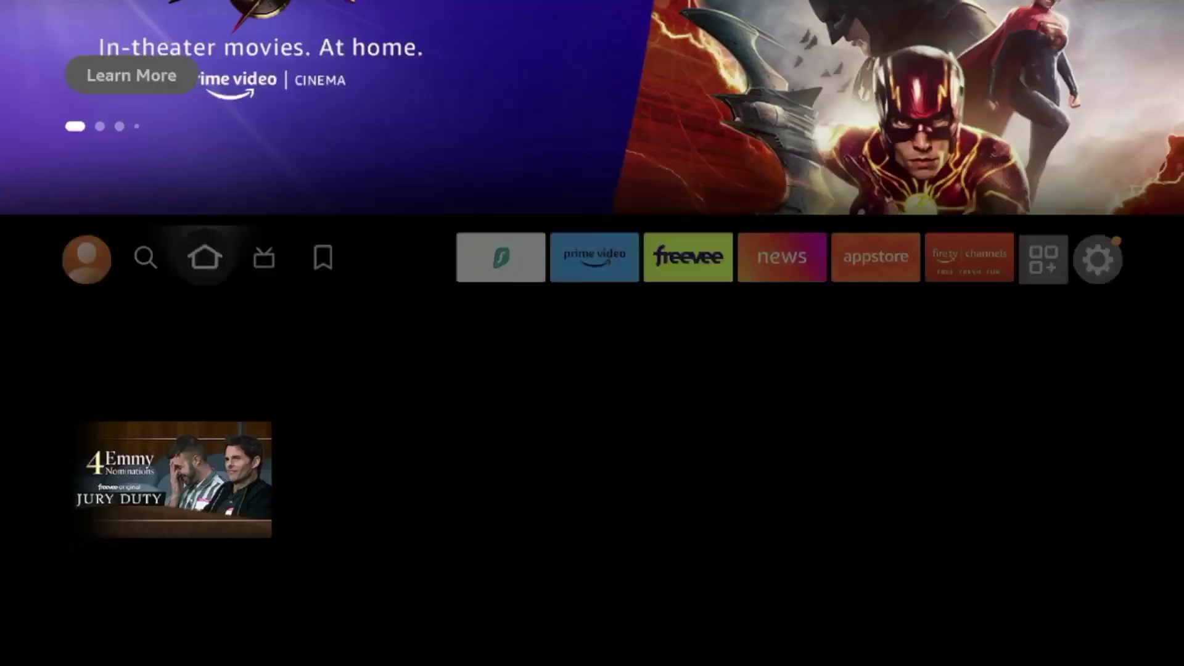
Open Surfshark from the home screen and check the VPN connection status
key(Right)
key(Right)
key(Right)
key(Right)
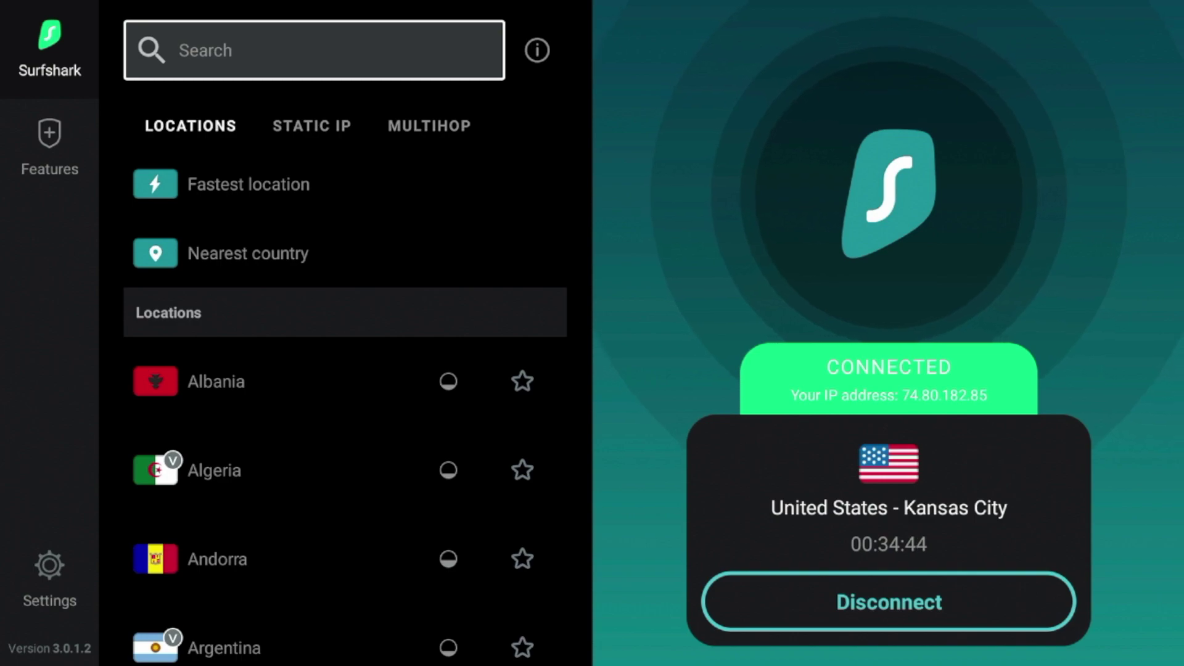
Launch OTT Navigator from the home screen and dismiss its initial Add Provider panel
key(Home)
key(Right)
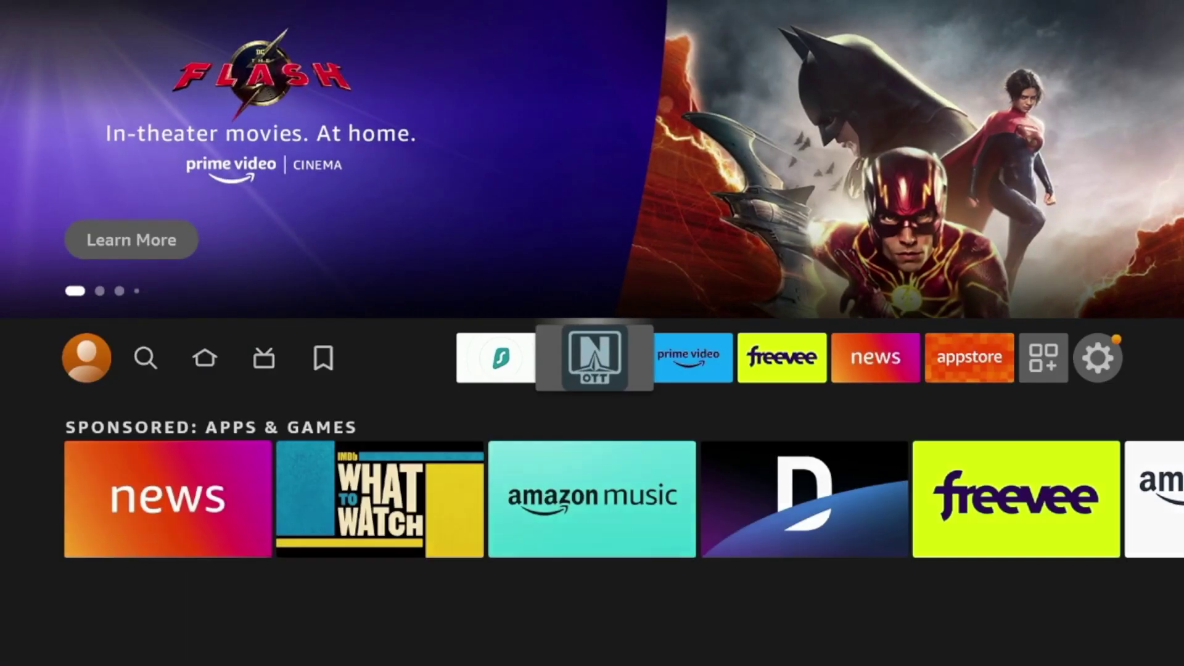
key(Return)
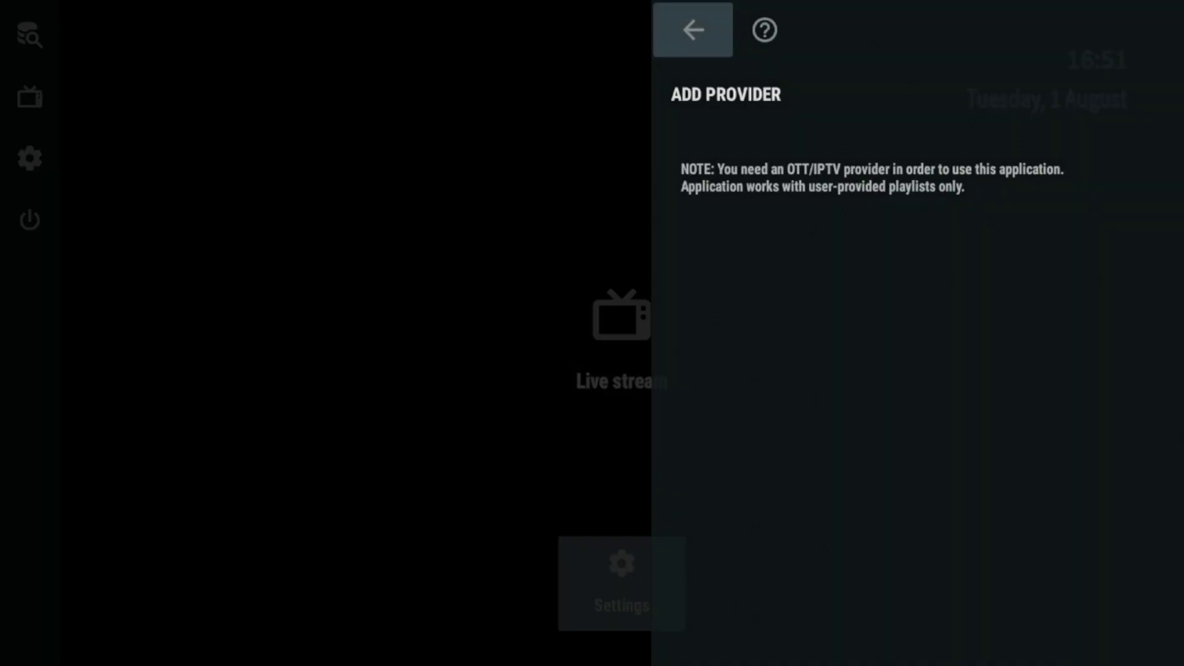
key(Escape)
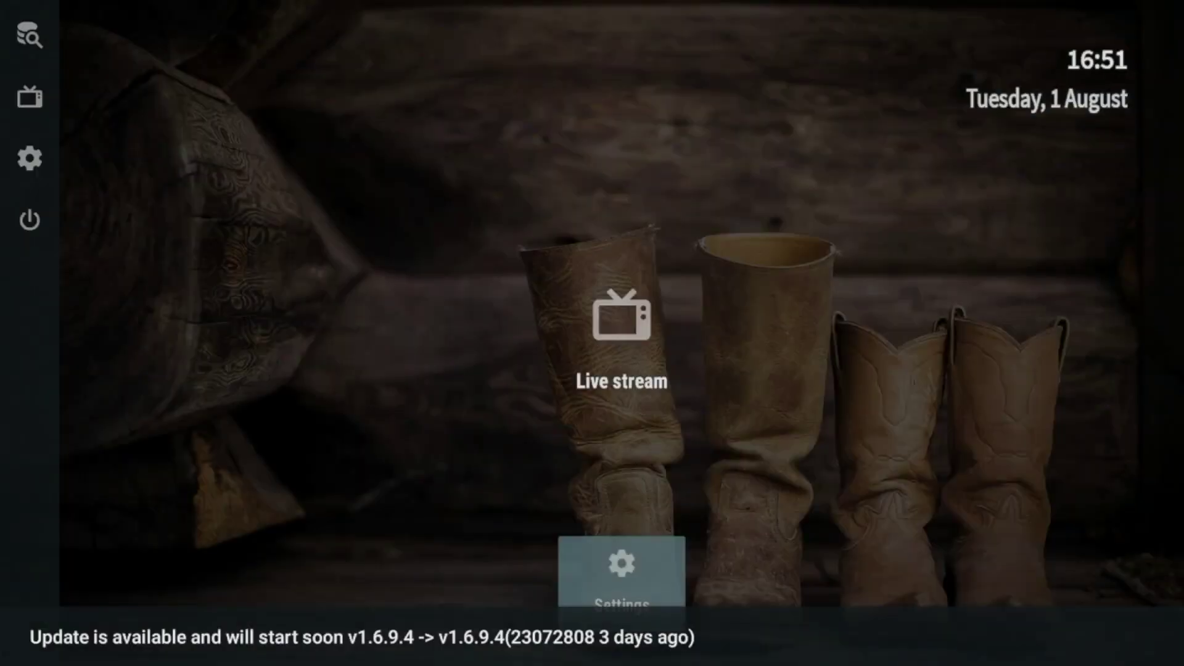
key(Return)
key(Escape)
key(Up)
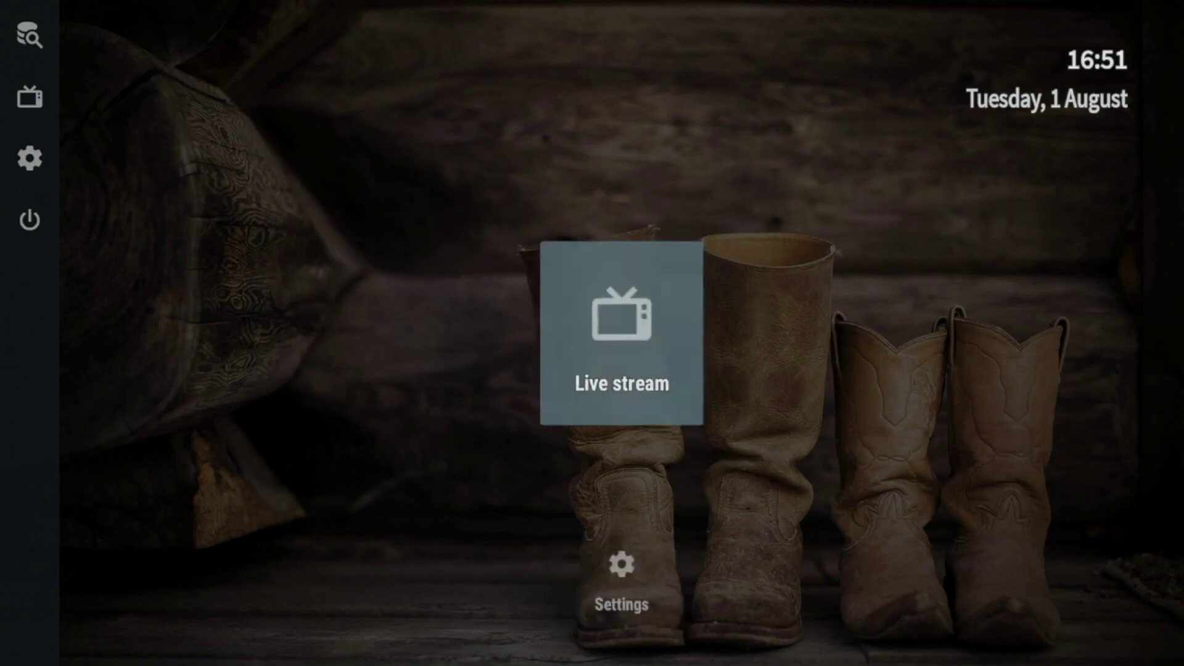
Cancel the OTT Navigator update at the prompt about installing unknown apps
key(Right)
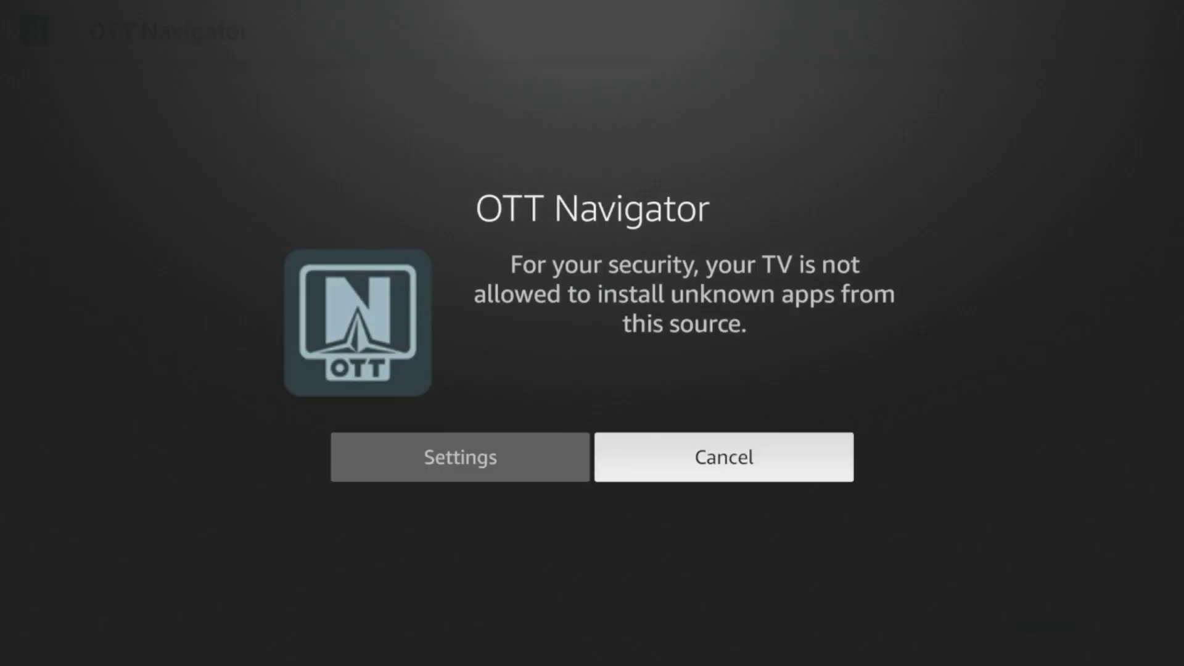
key(Left)
key(Right)
key(Left)
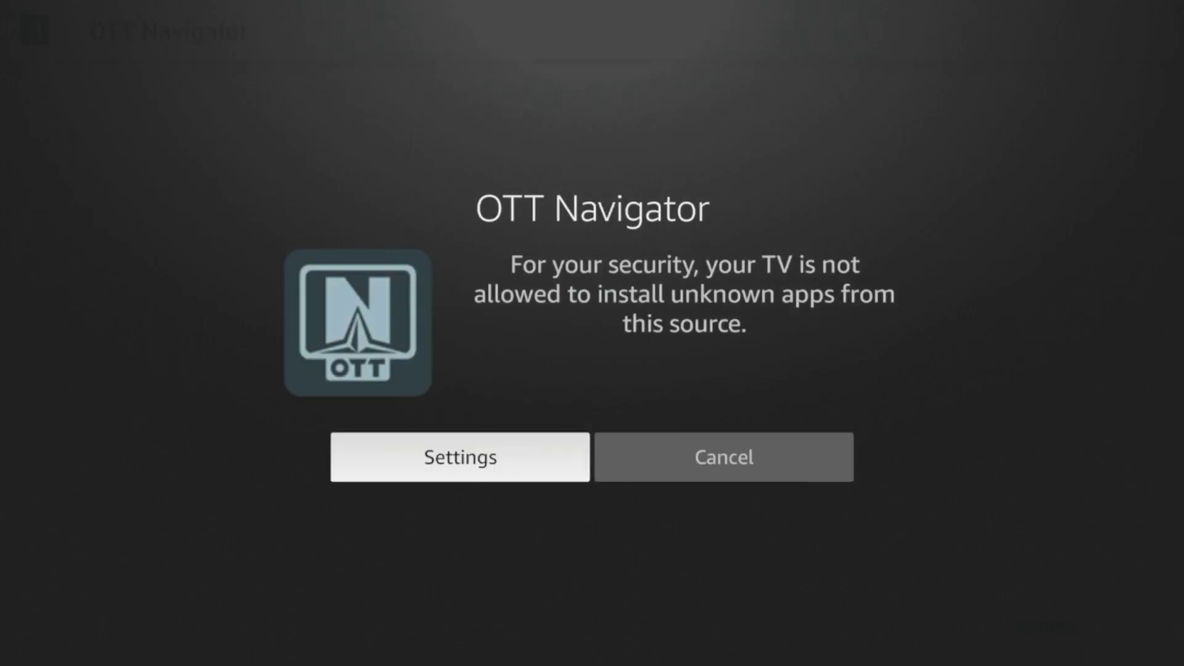
key(Right)
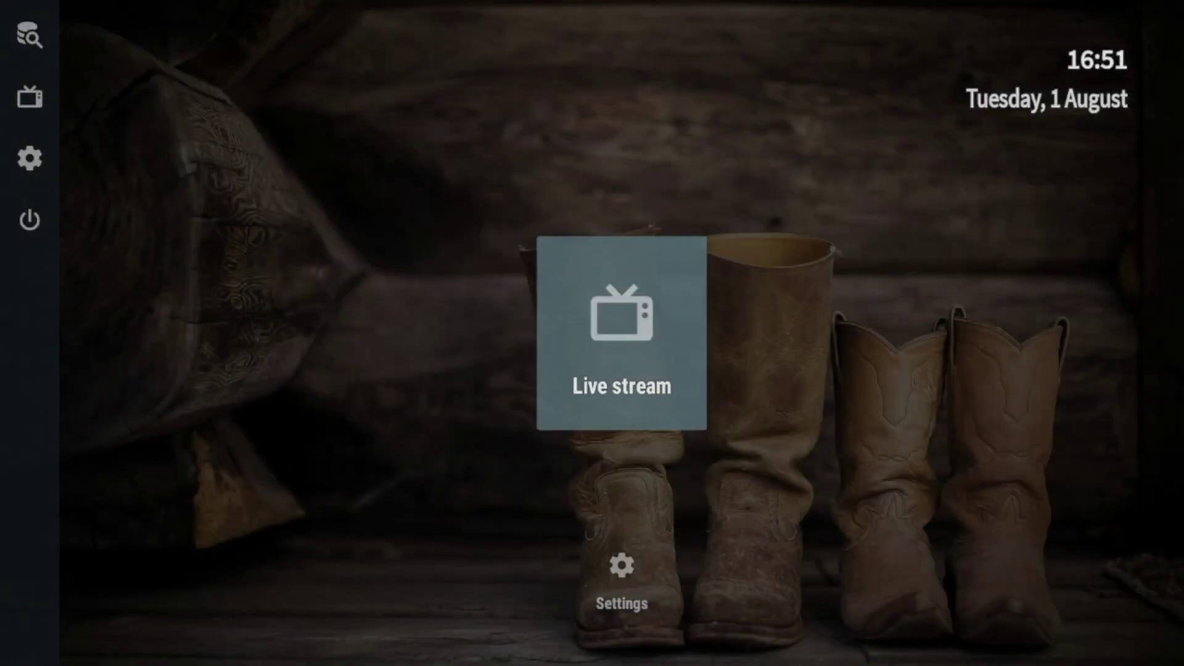
Open Live stream and choose to configure a provider to bring up the Add provider options
key(Down)
key(Up)
key(Return)
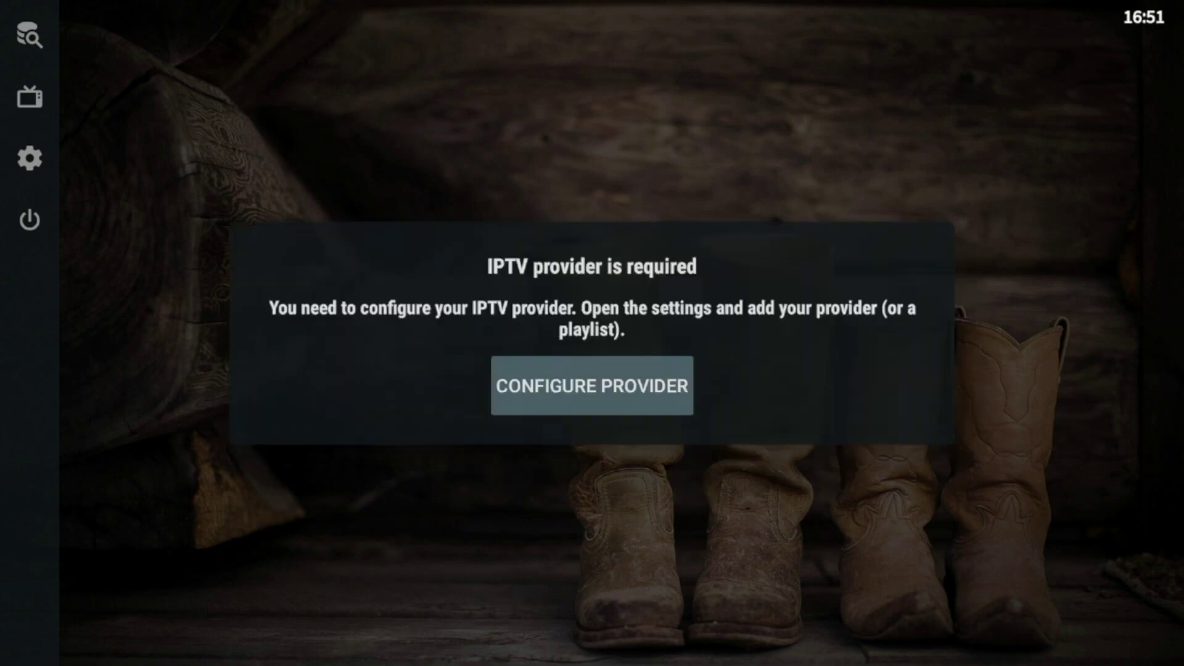
key(Return)
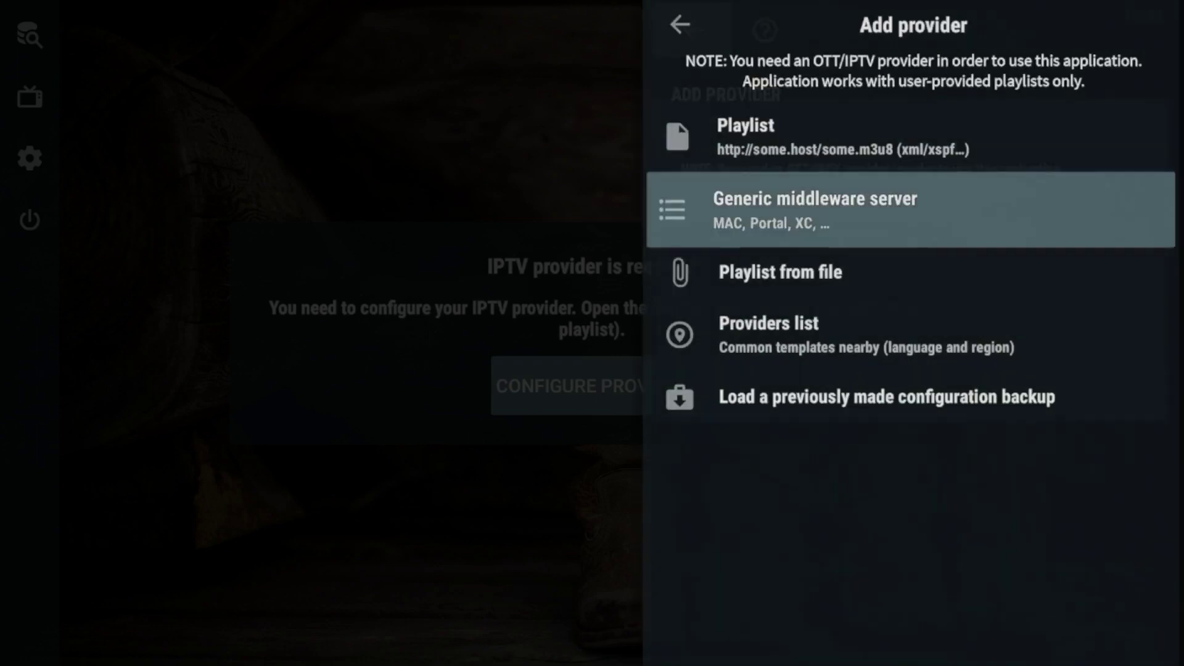
Go back from the Add provider options and reopen them at the Playlist entry
key(Up)
key(Up)
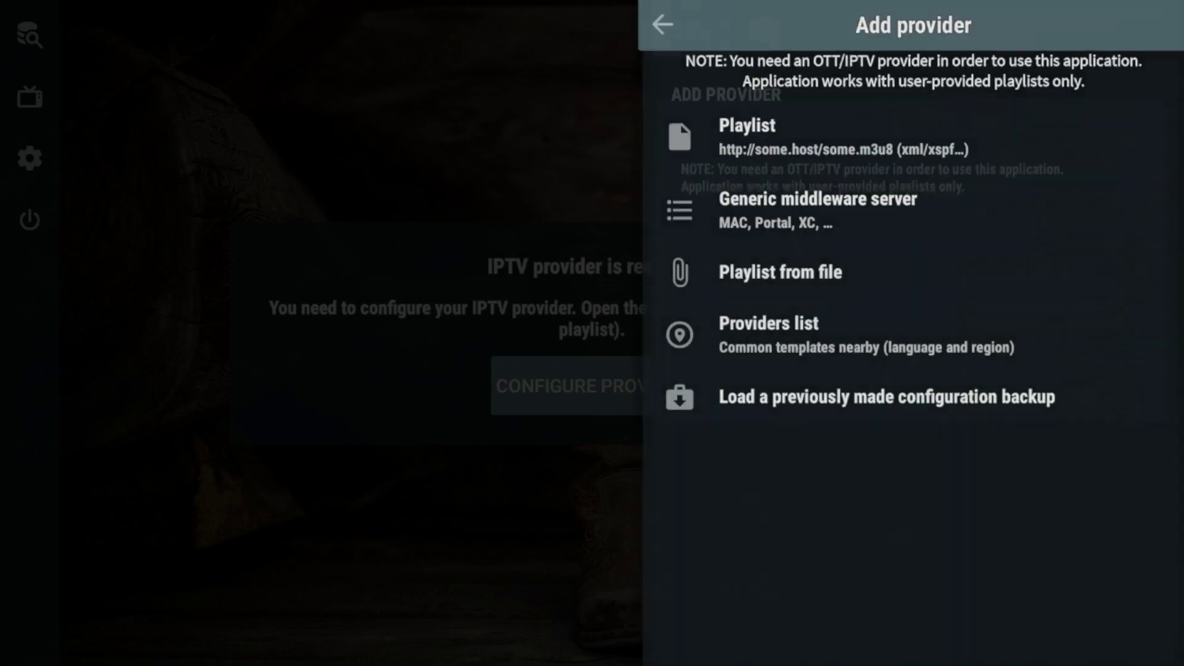
key(Return)
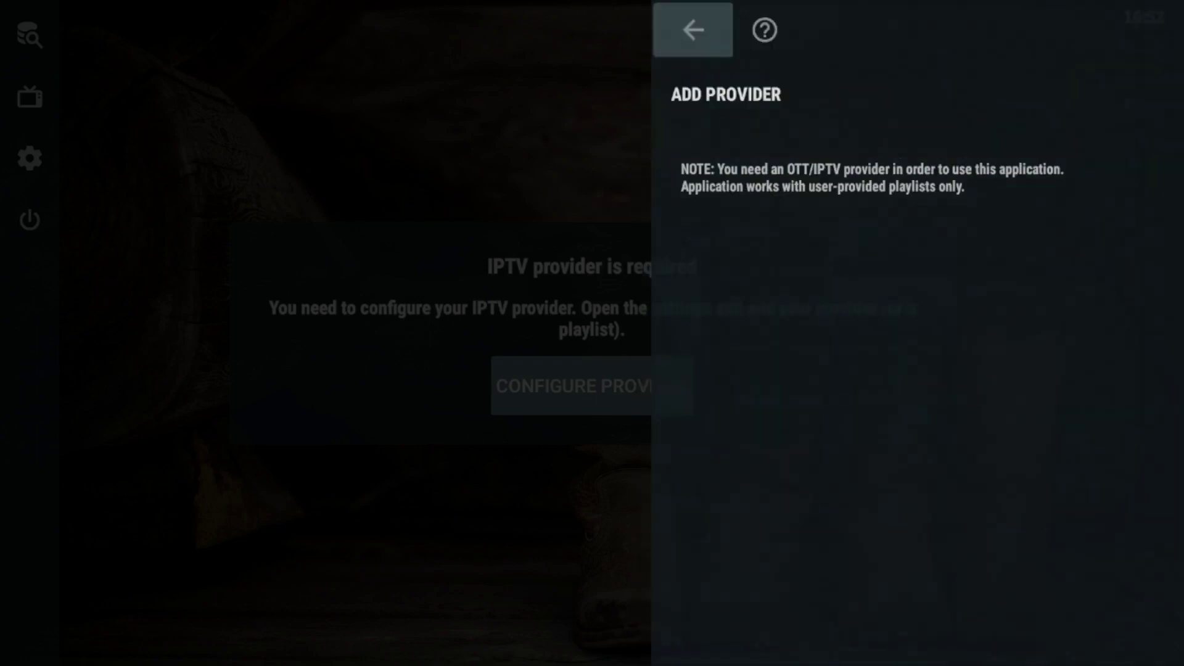
key(Down)
key(Return)
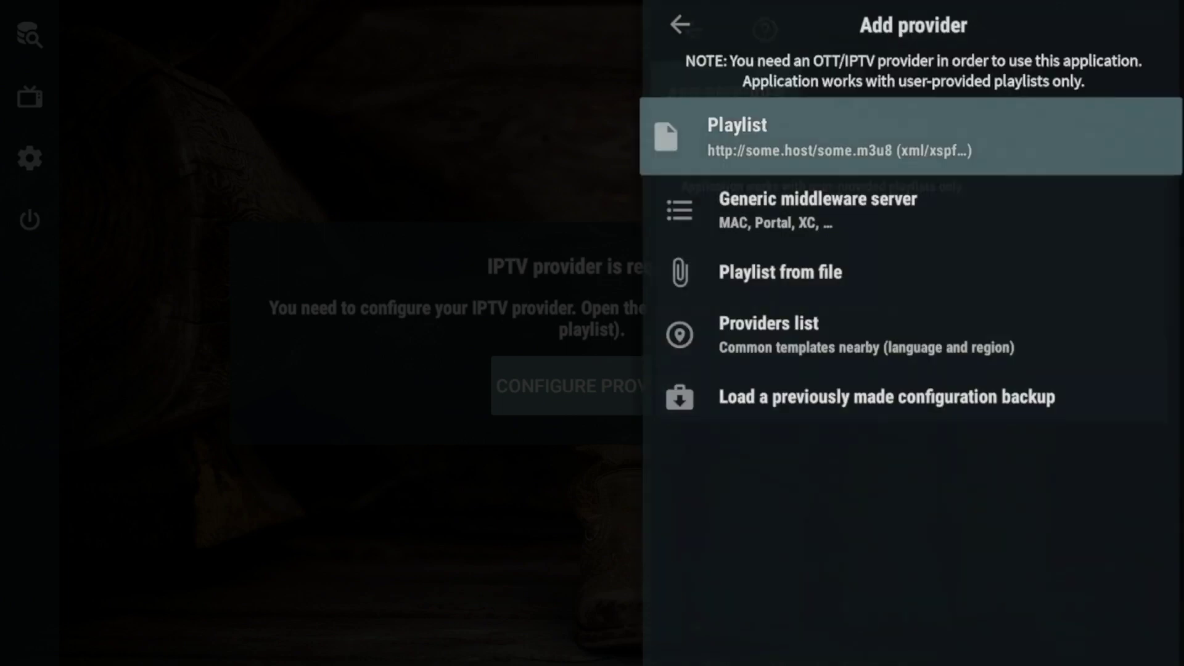
Review the Add provider options, from Playlist and Generic middleware server down to loading a configuration backup
key(Down)
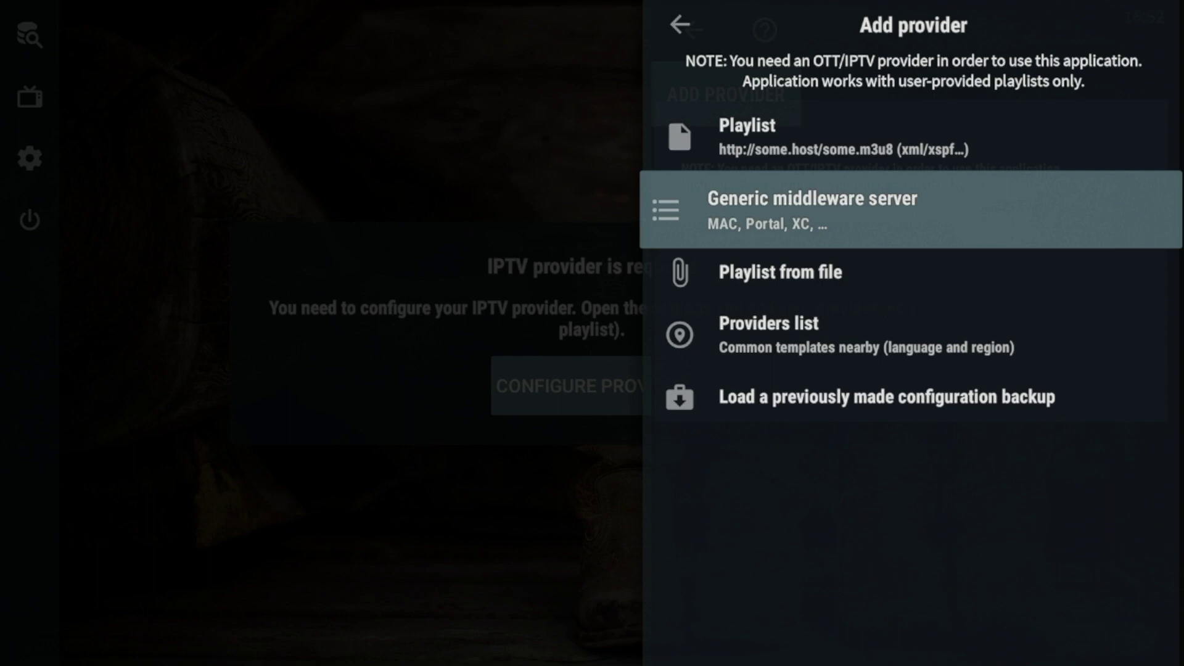
key(Down)
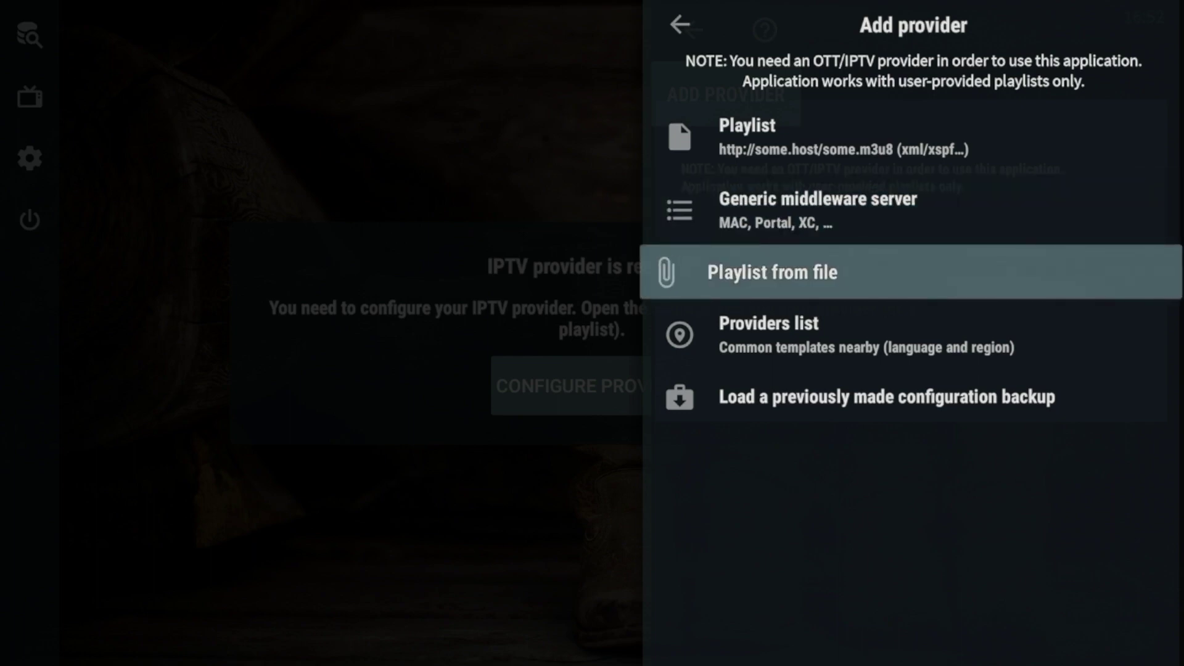
key(Down)
key(Down)
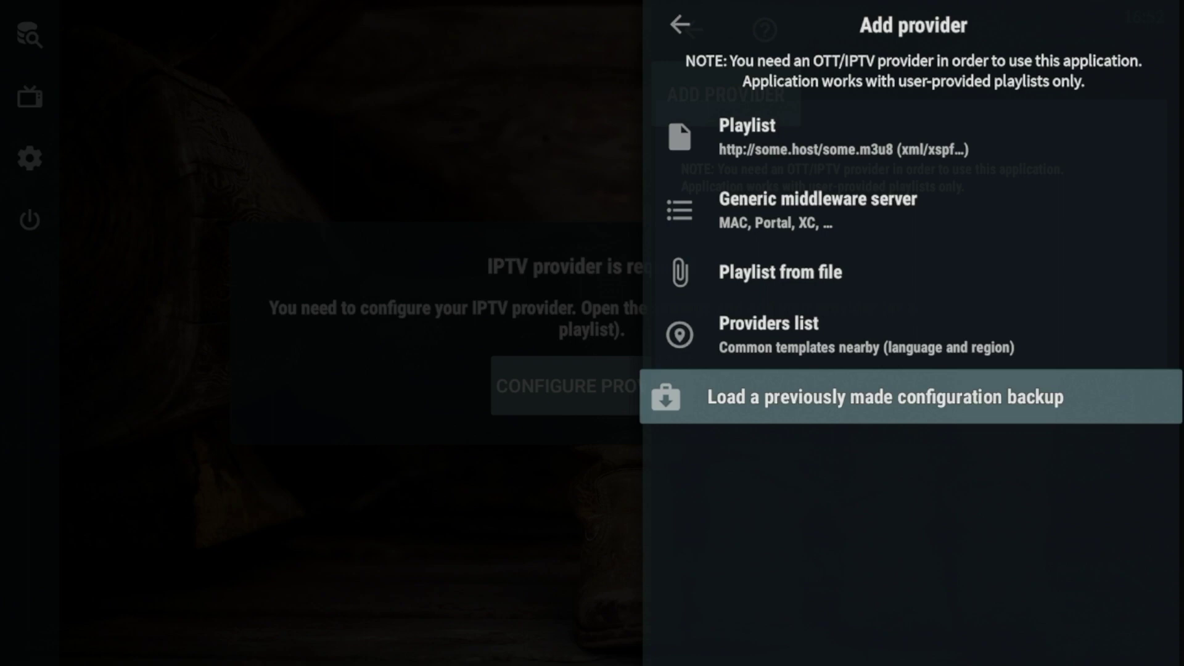
key(Up)
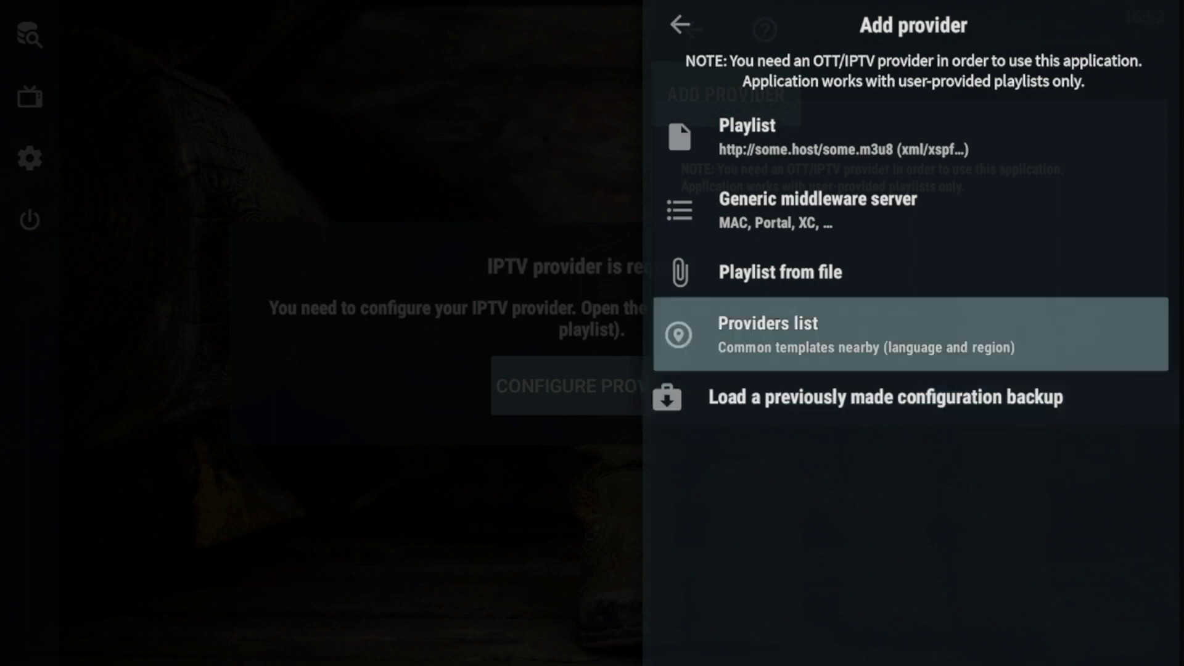
key(Up)
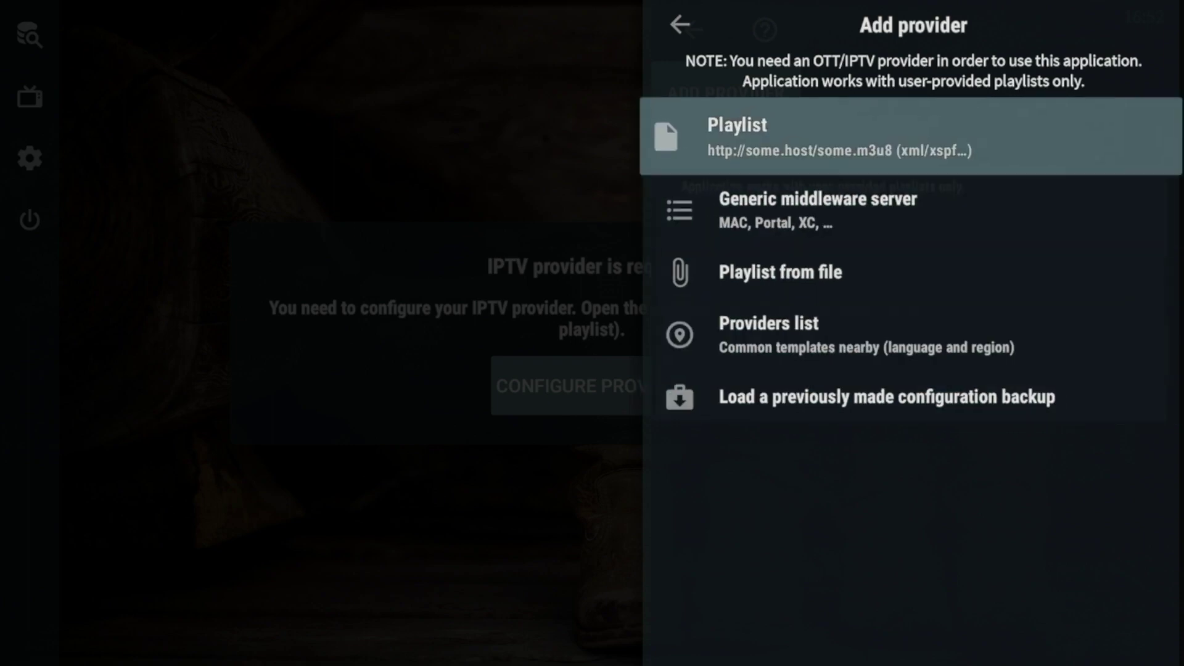
click(910, 210)
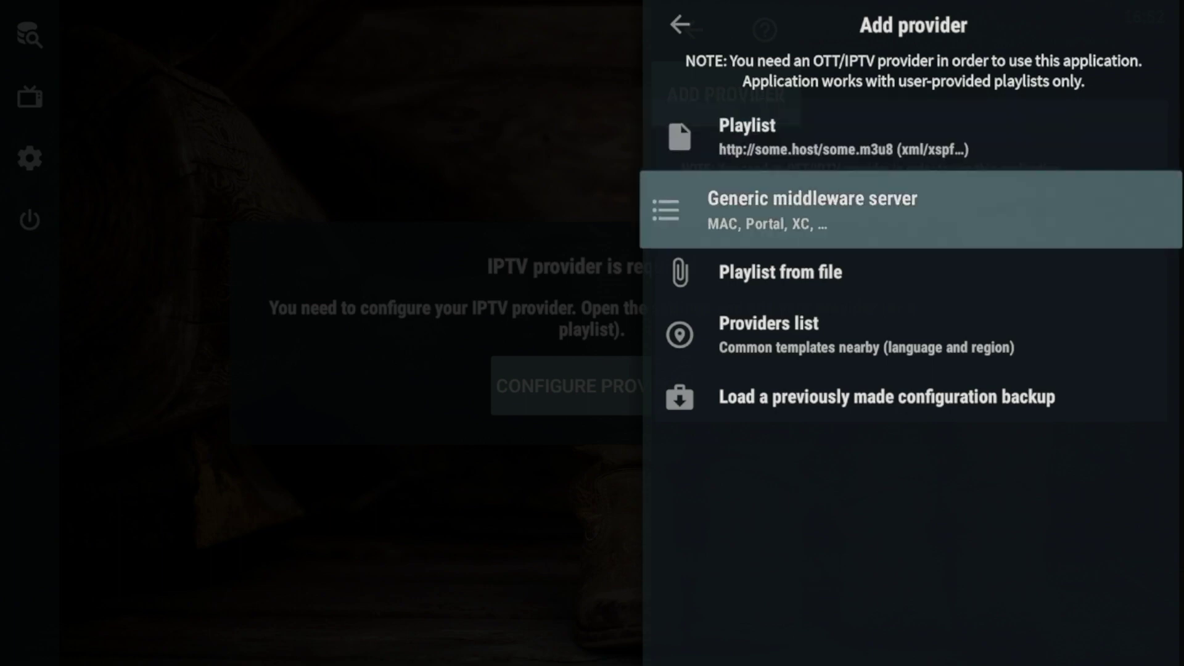
click(910, 135)
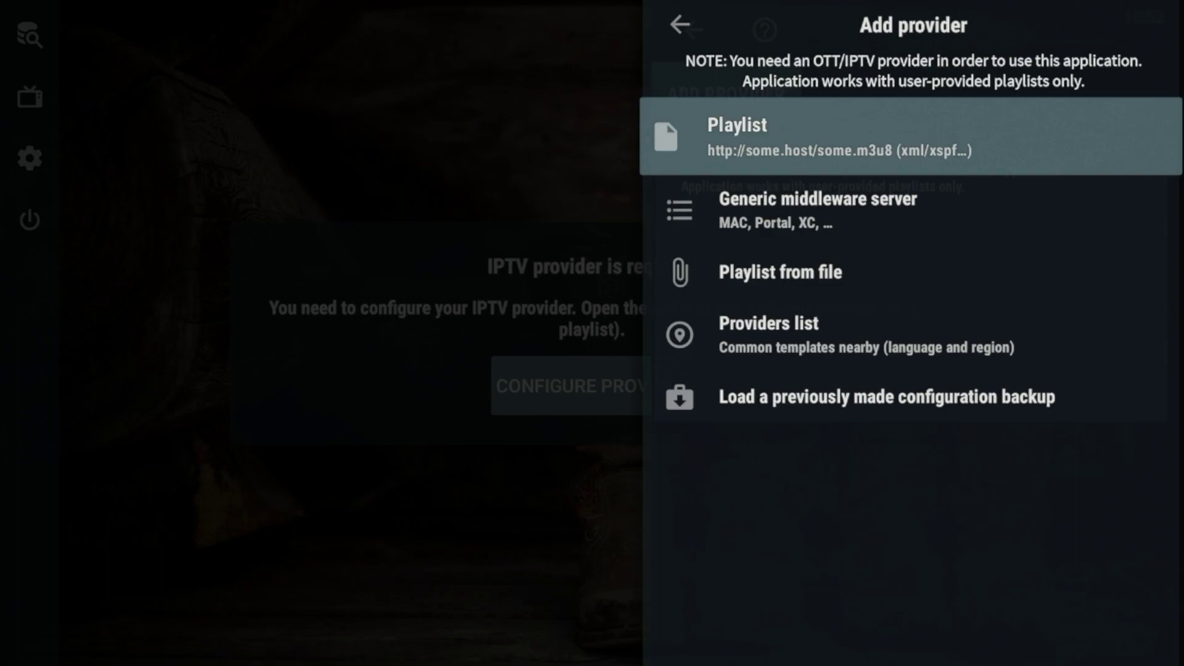
Open the Playlist provider form, look over its URL address field and actions, and leave it without entering anything
key(Return)
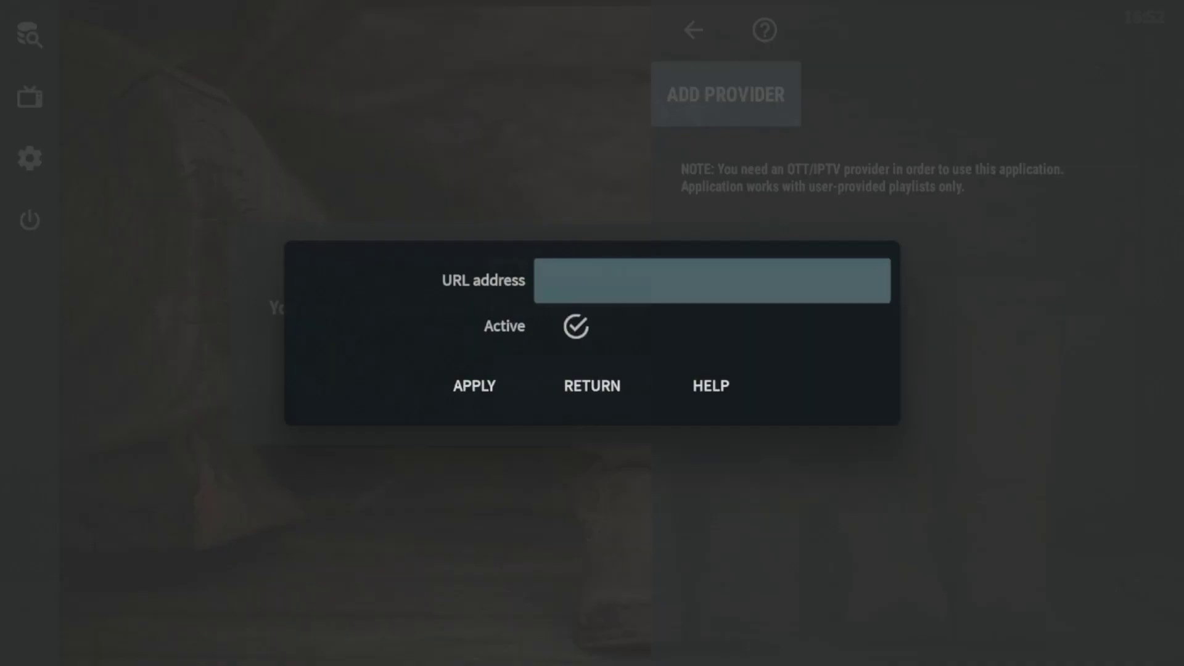
key(Down)
key(Down)
key(Left)
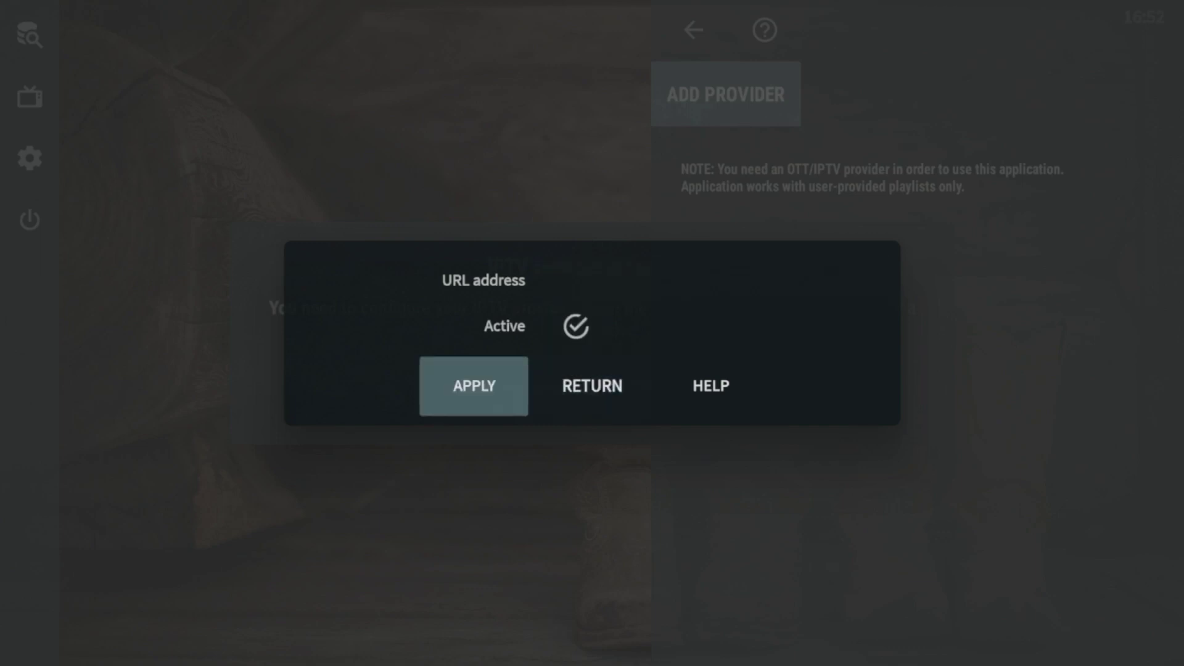
key(Right)
key(Right)
key(Escape)
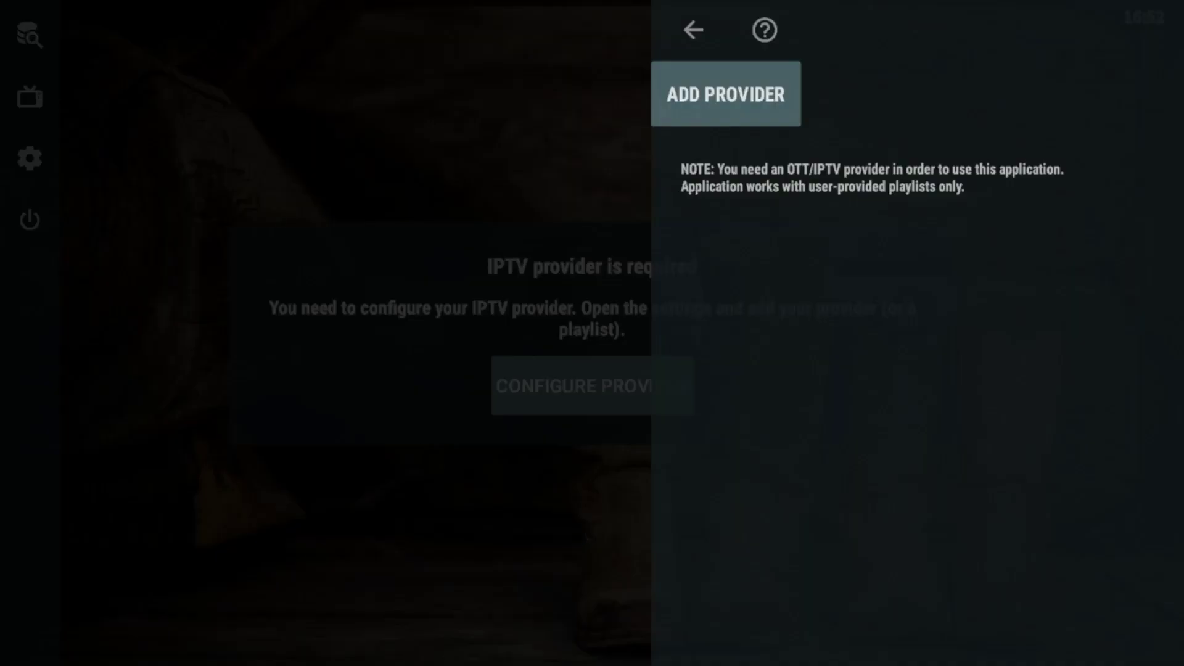
Reopen the Add provider options and bring up the Xtream Codes form under Generic middleware server
key(Return)
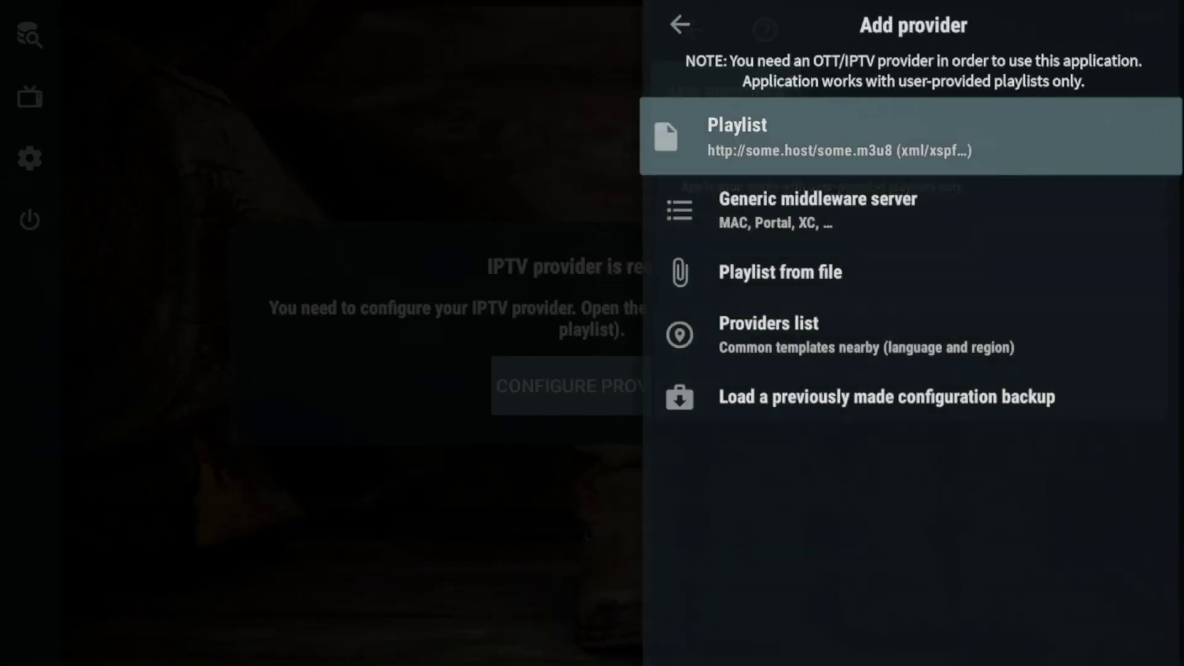
key(Down)
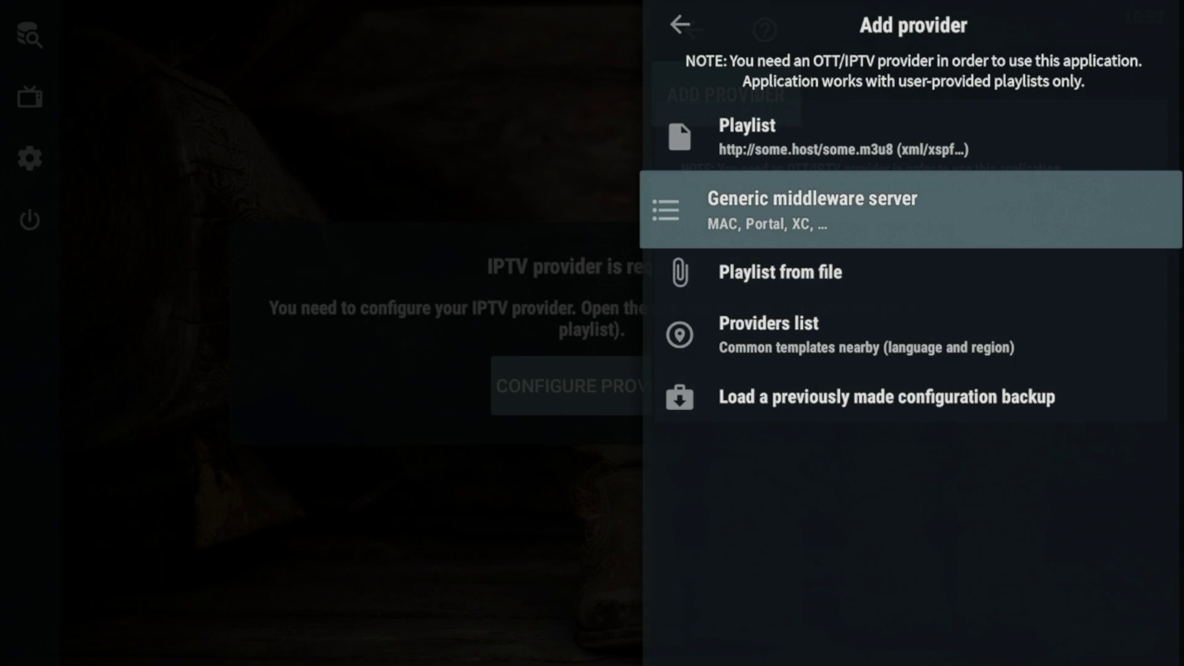
key(Up)
key(Down)
key(Return)
key(Down)
key(Down)
key(Down)
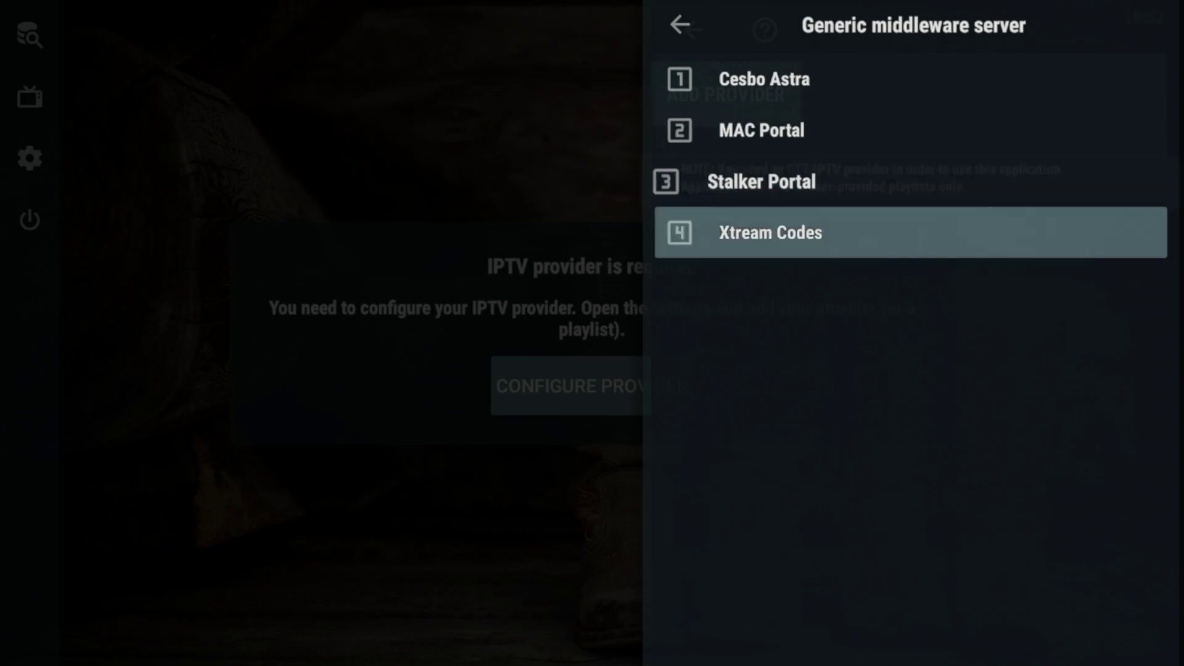
key(Return)
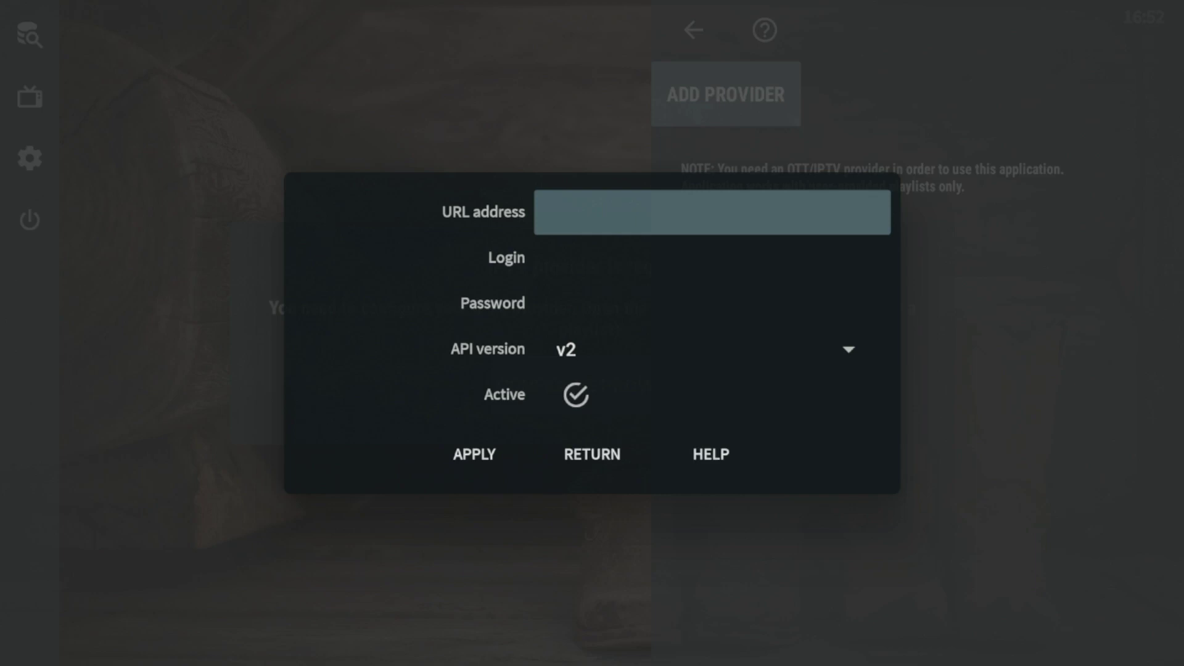
Examine the Xtream Codes form's URL address, login, password, API version and Active fields, and back out to the provider notice
key(Down)
key(Down)
key(Down)
key(Down)
key(Down)
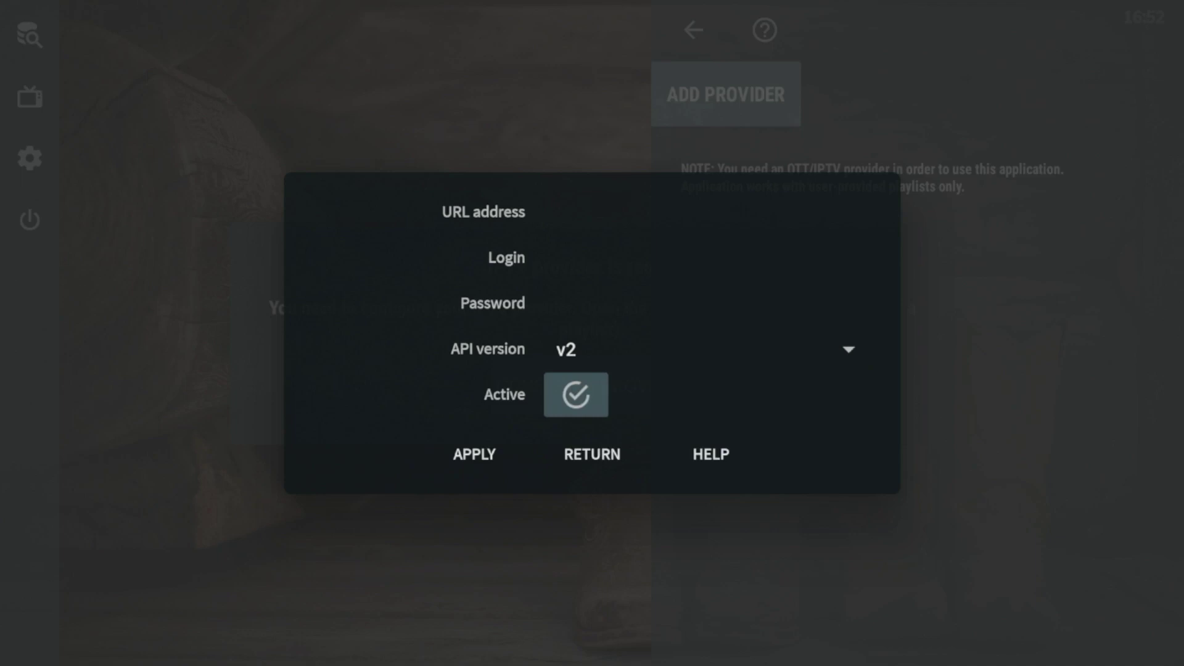
key(Right)
key(Up)
key(Up)
key(Up)
key(Up)
key(Up)
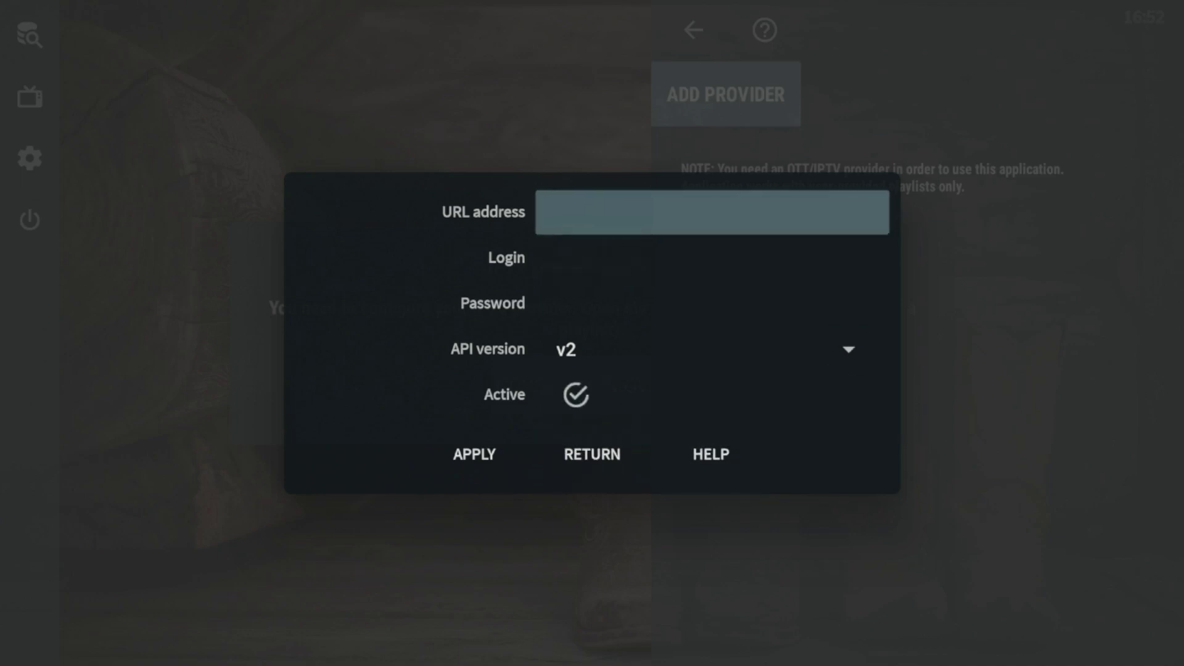
key(Down)
key(Down)
key(Down)
key(Down)
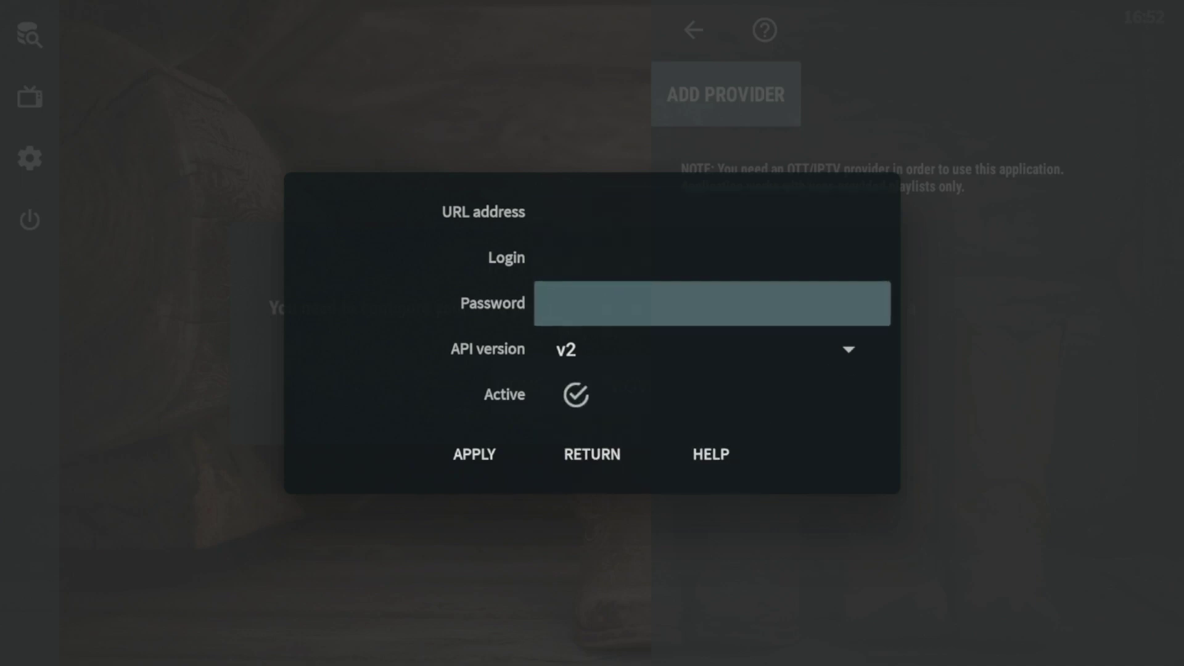
key(Down)
key(Left)
key(Right)
key(Right)
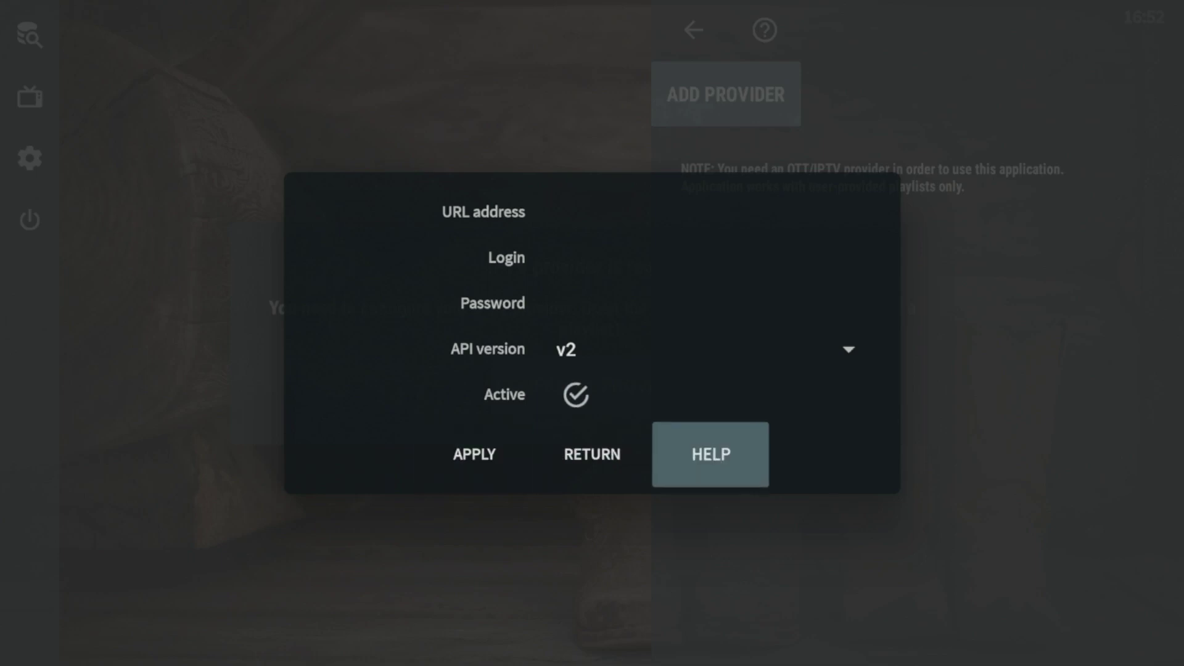
key(Escape)
key(Escape)
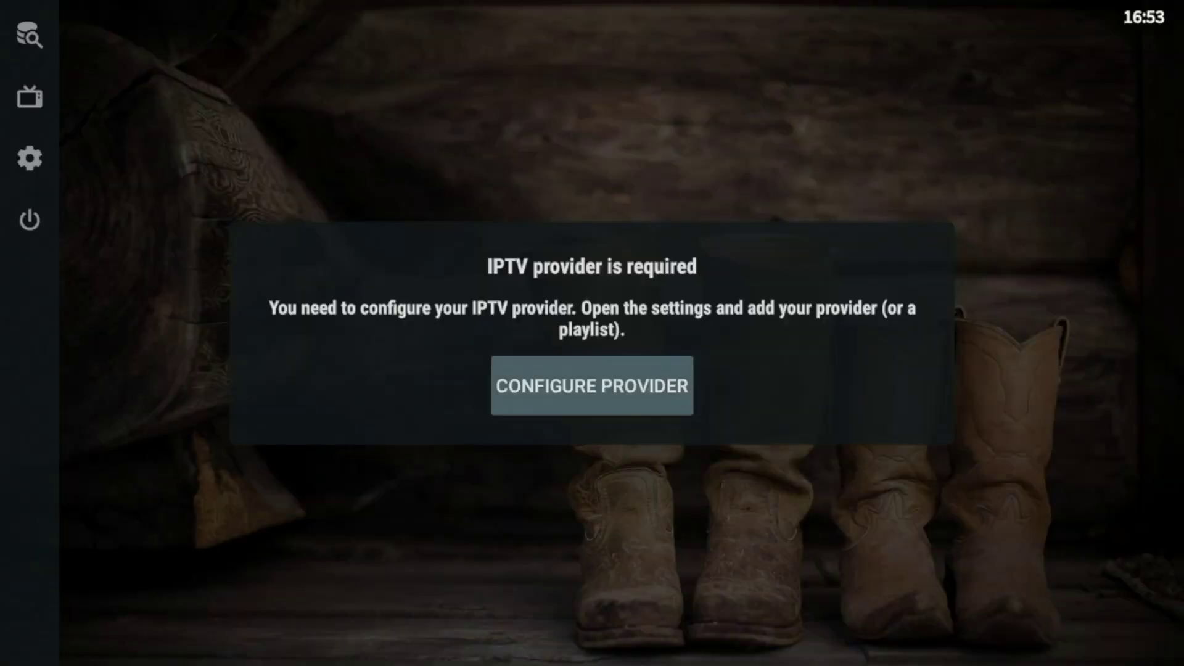
key(Left)
key(Up)
key(Down)
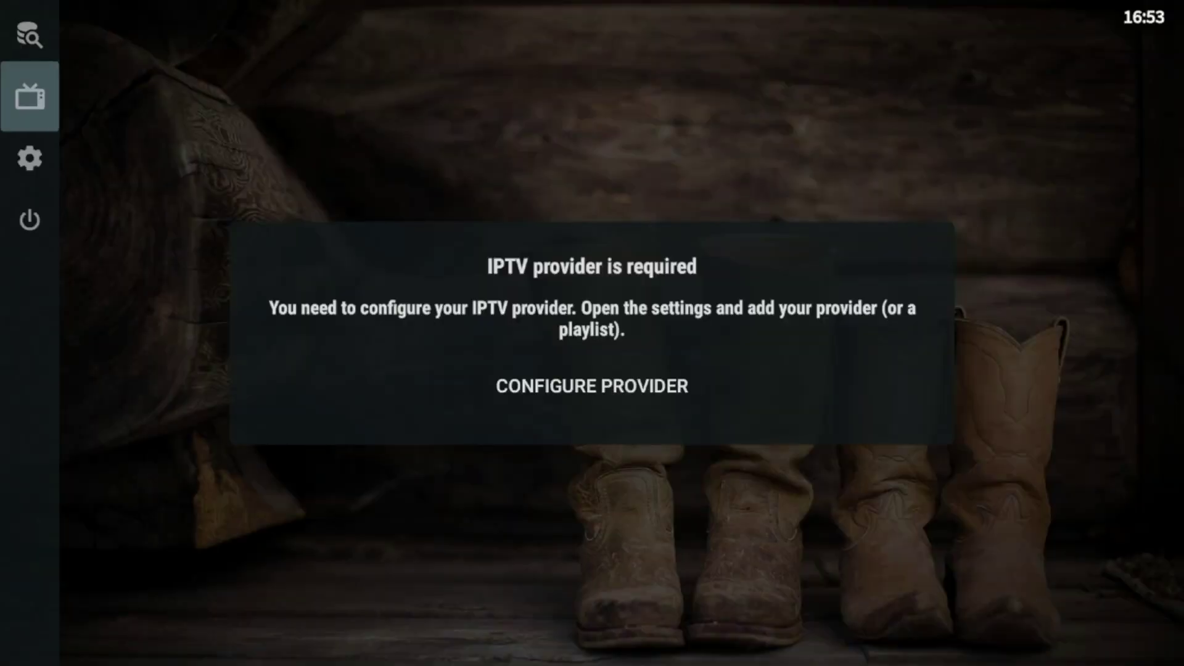
key(Right)
key(Left)
key(Right)
key(Left)
key(Right)
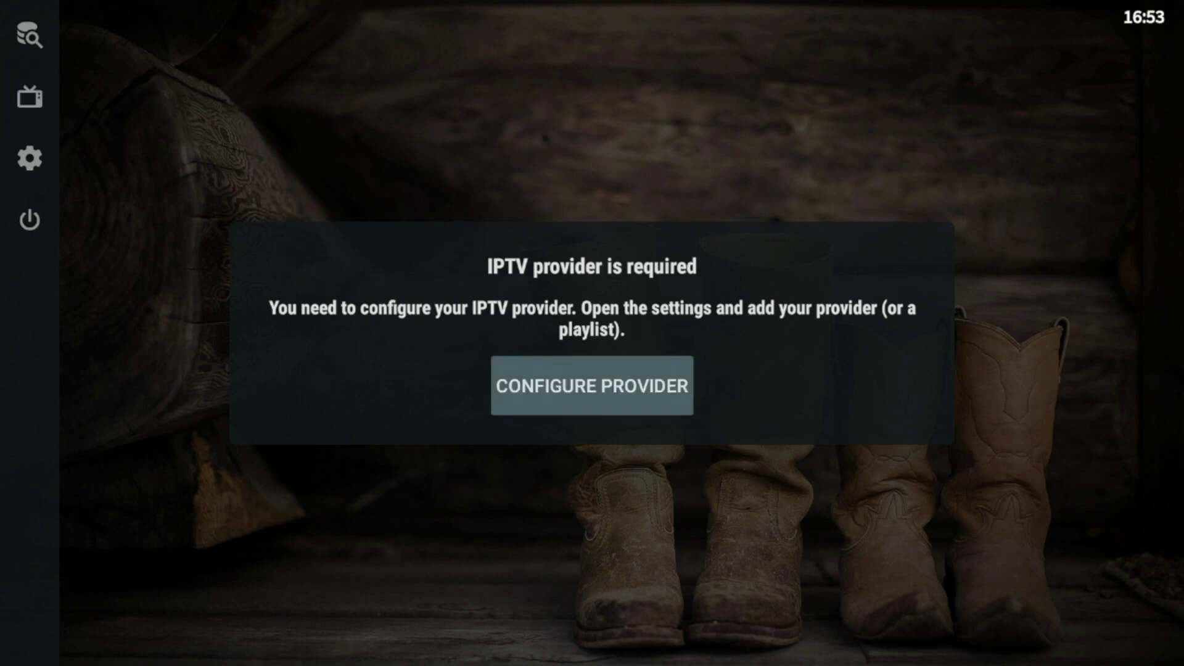